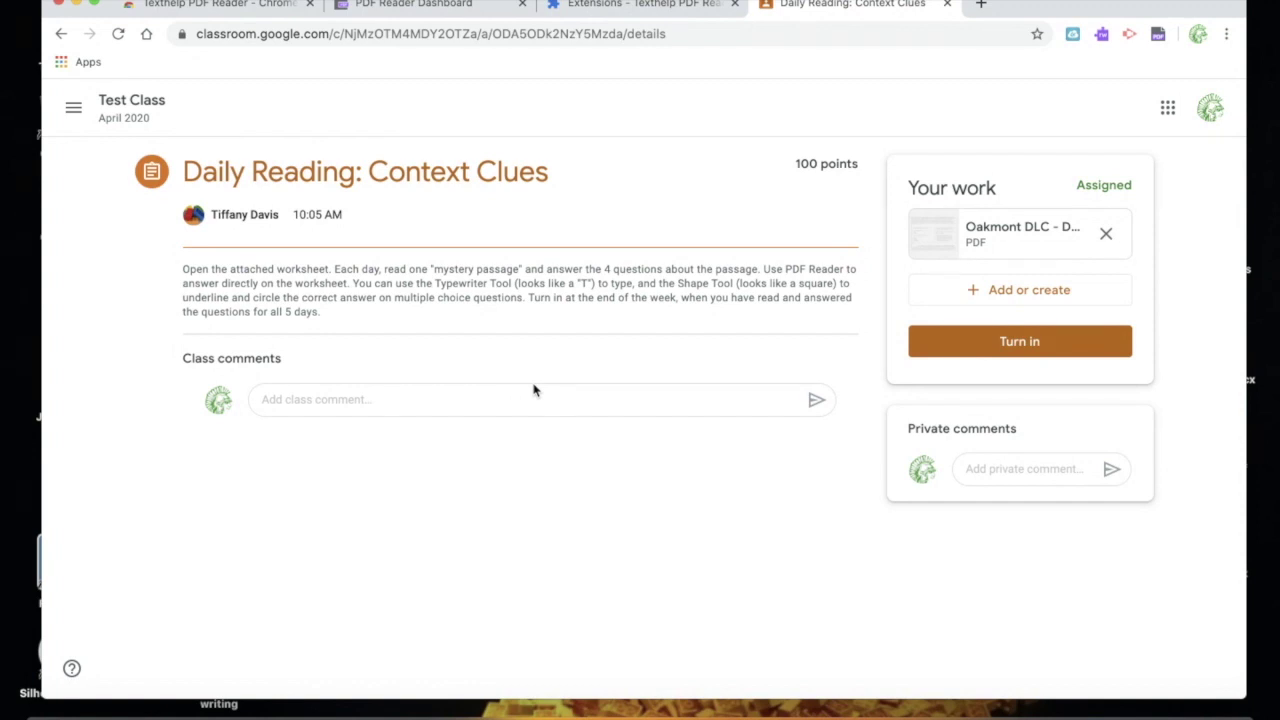
Step: Open the attached Oakmont worksheet PDF from the assignment's Your work panel
{"action": "left_click", "coordinate": [988, 233]}
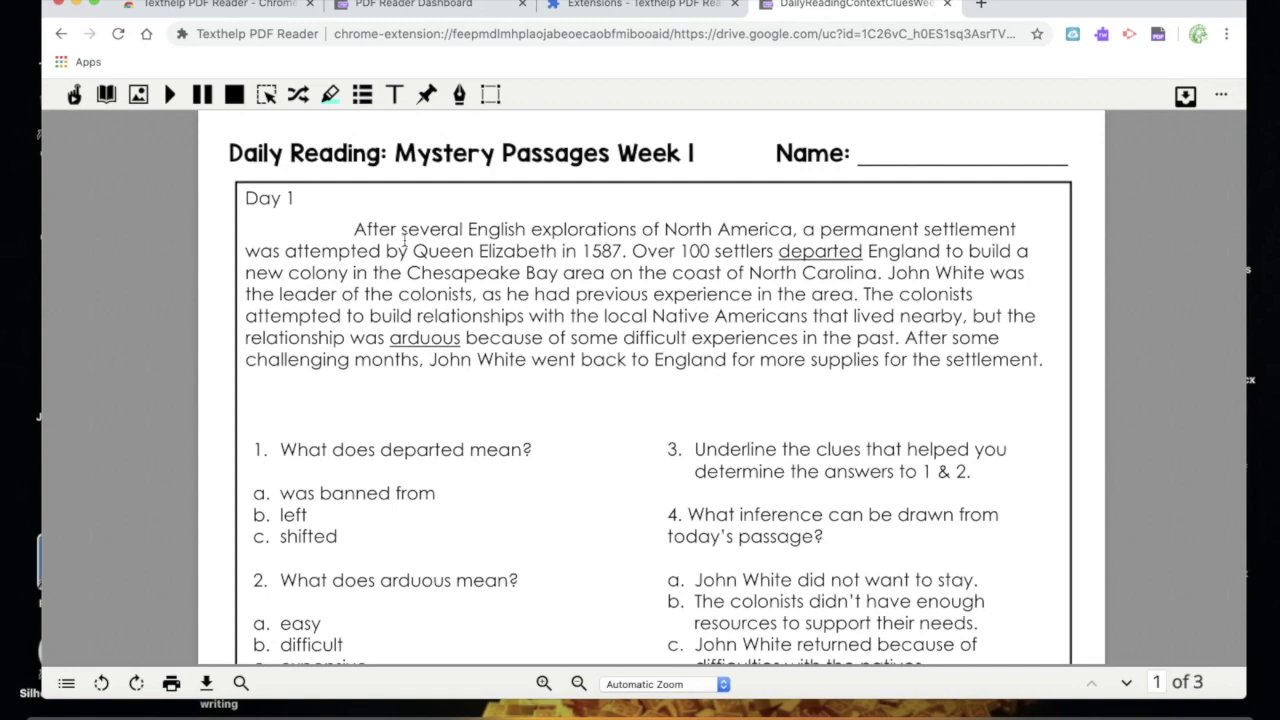
Step: Turn on the Typewriter tool once the worksheet loads in Texthelp PDF Reader
{"action": "left_click", "coordinate": [396, 93]}
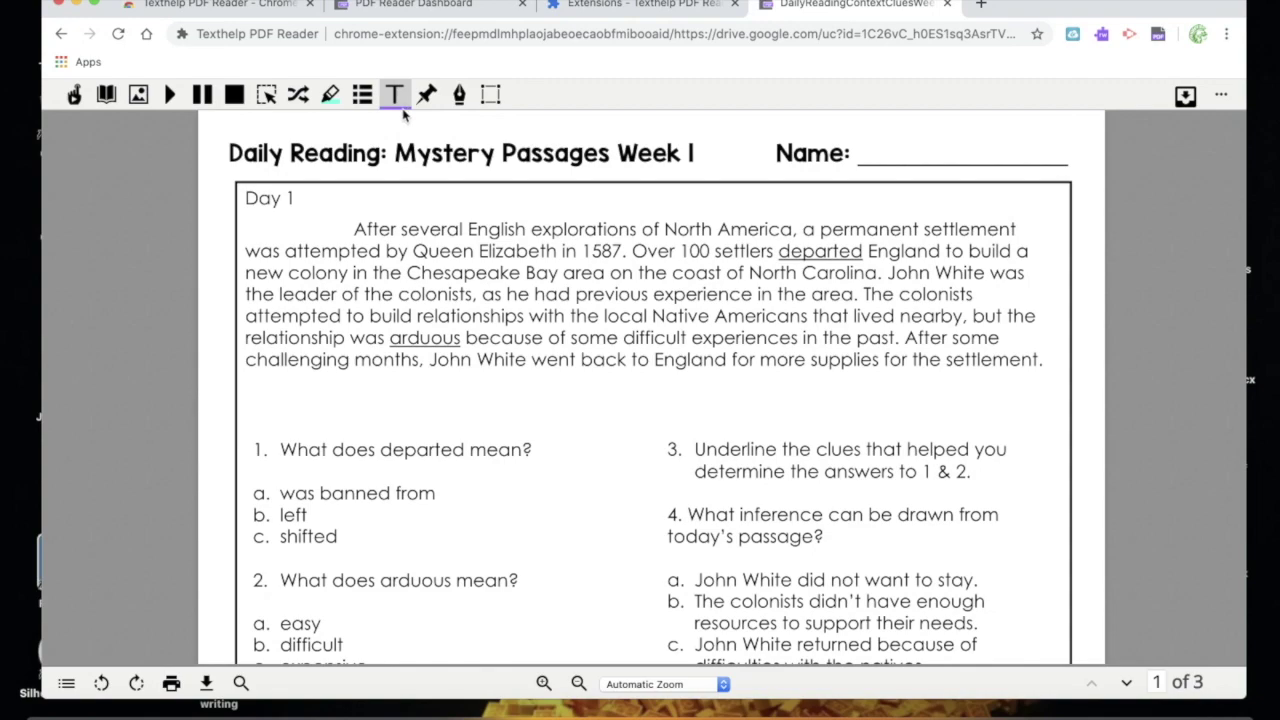
Step: Type the student's name on the Name line, shrink the font two sizes, and confirm it
{"action": "left_click", "coordinate": [861, 145]}
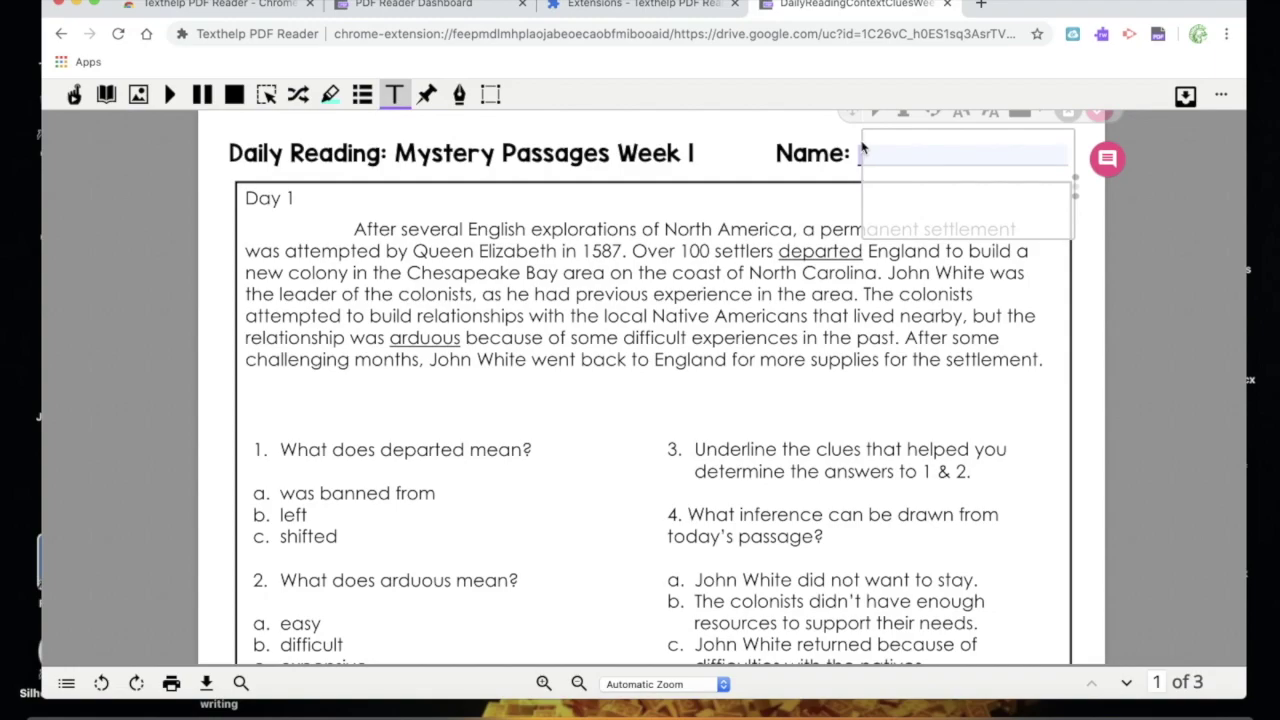
{"action": "type", "text": "Fred Smith"}
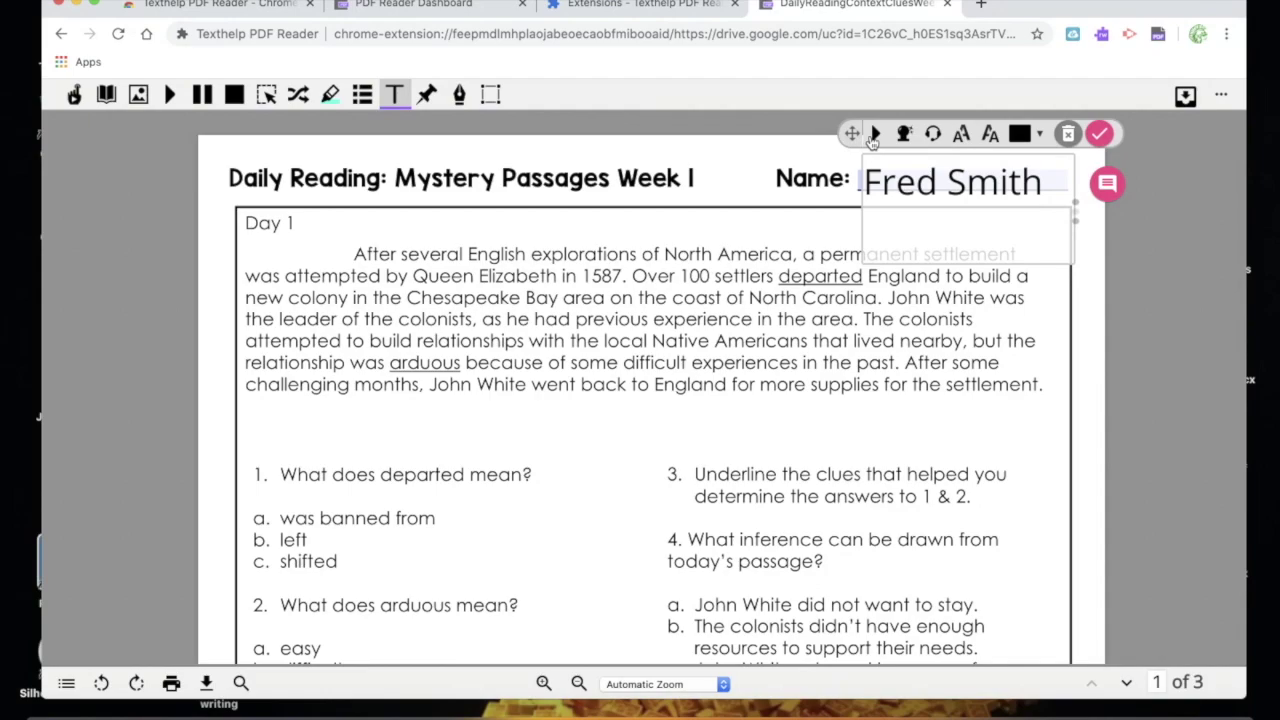
{"action": "left_click", "coordinate": [990, 137]}
{"action": "left_click", "coordinate": [990, 137]}
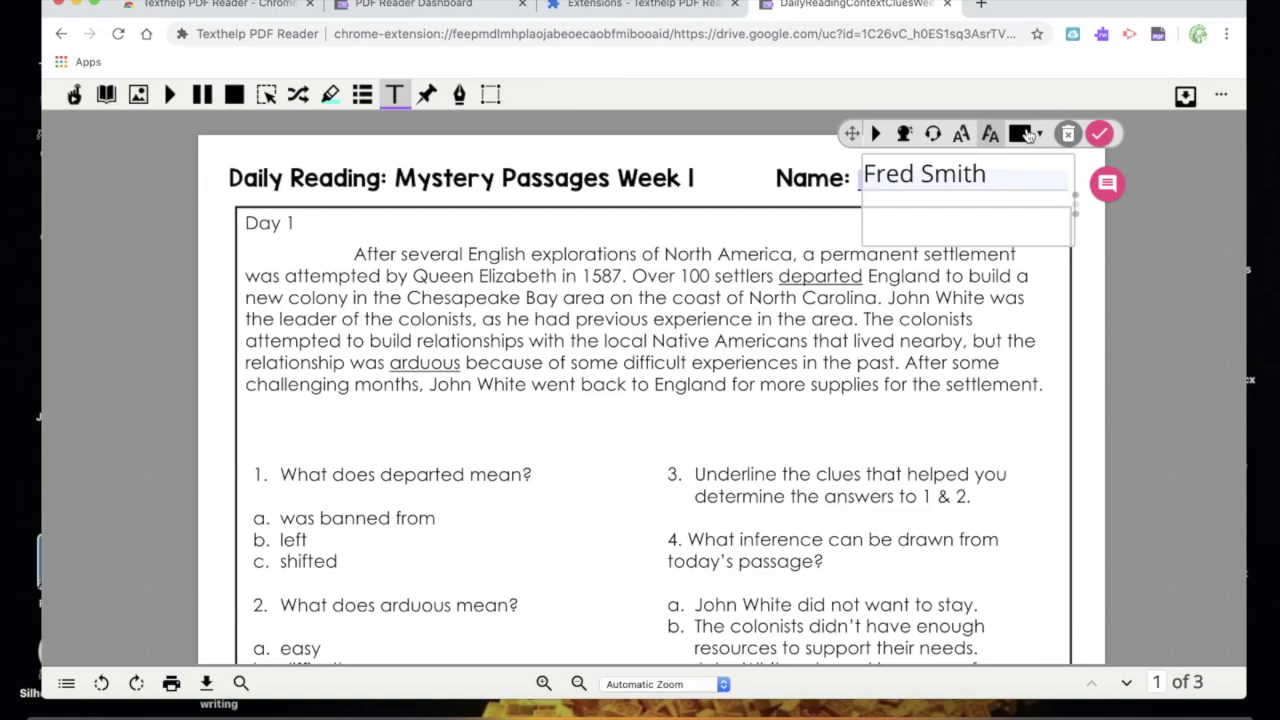
{"action": "left_click_drag", "start_coordinate": [851, 137], "coordinate": [854, 140]}
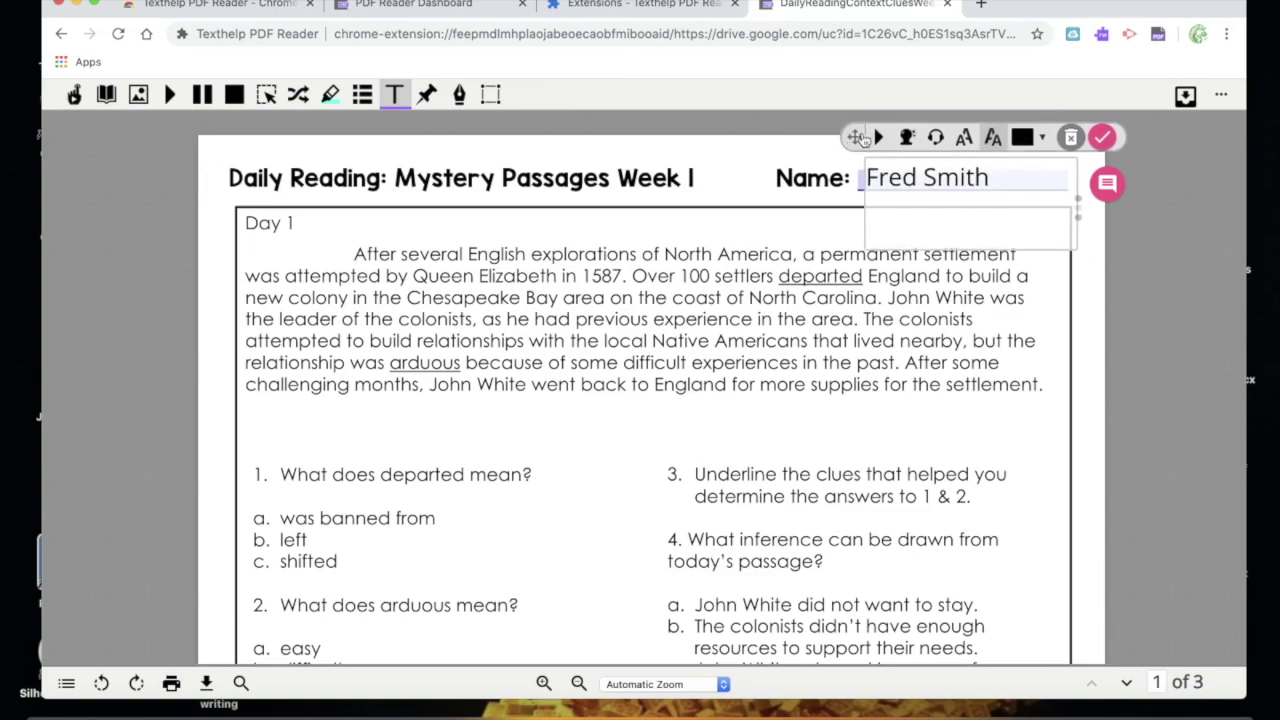
{"action": "left_click", "coordinate": [1103, 139]}
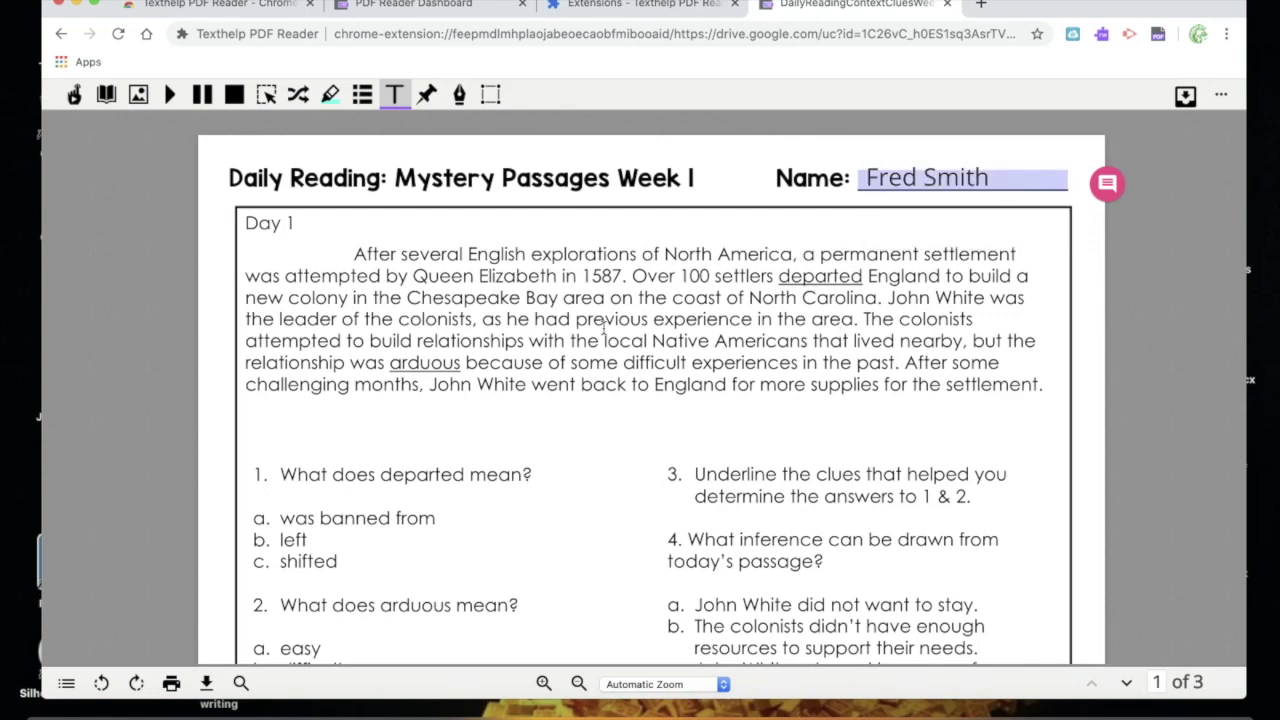
Step: Look over the questions, then switch off the Typewriter tool
{"action": "scroll", "coordinate": [592, 342], "scroll_direction": "down", "scroll_amount": 1}
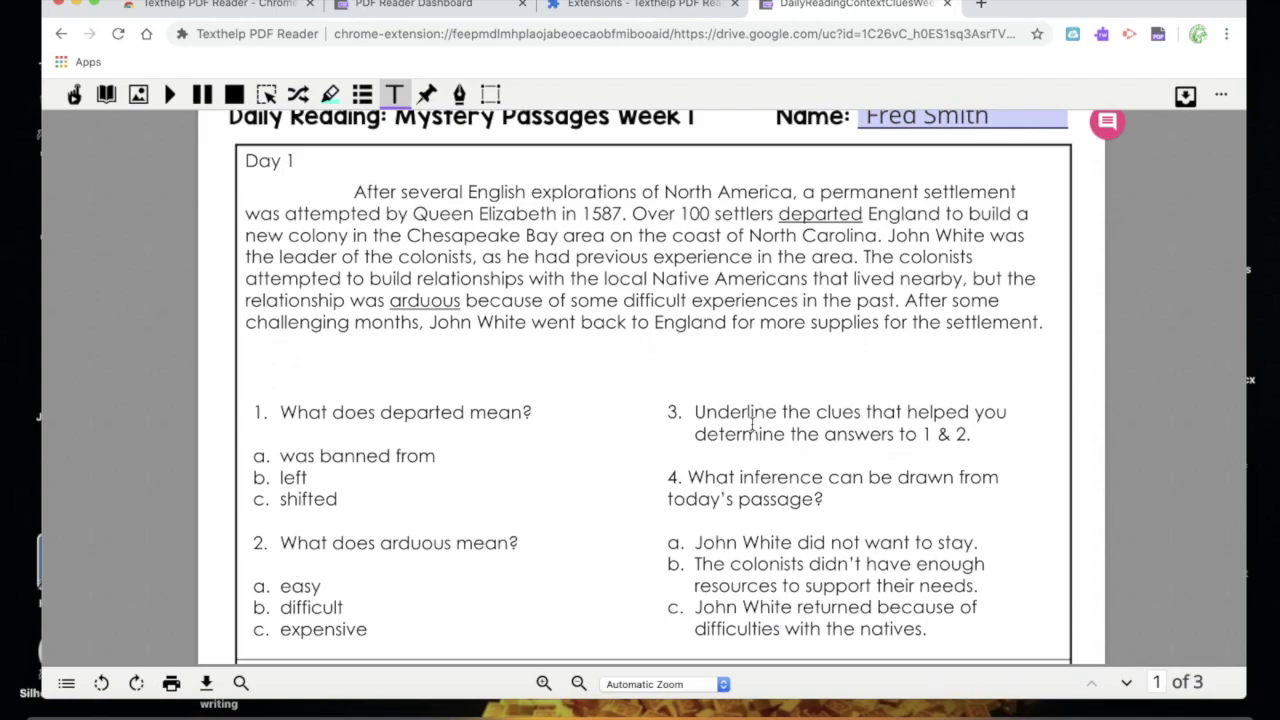
{"action": "scroll", "coordinate": [760, 425], "scroll_direction": "up", "scroll_amount": 1}
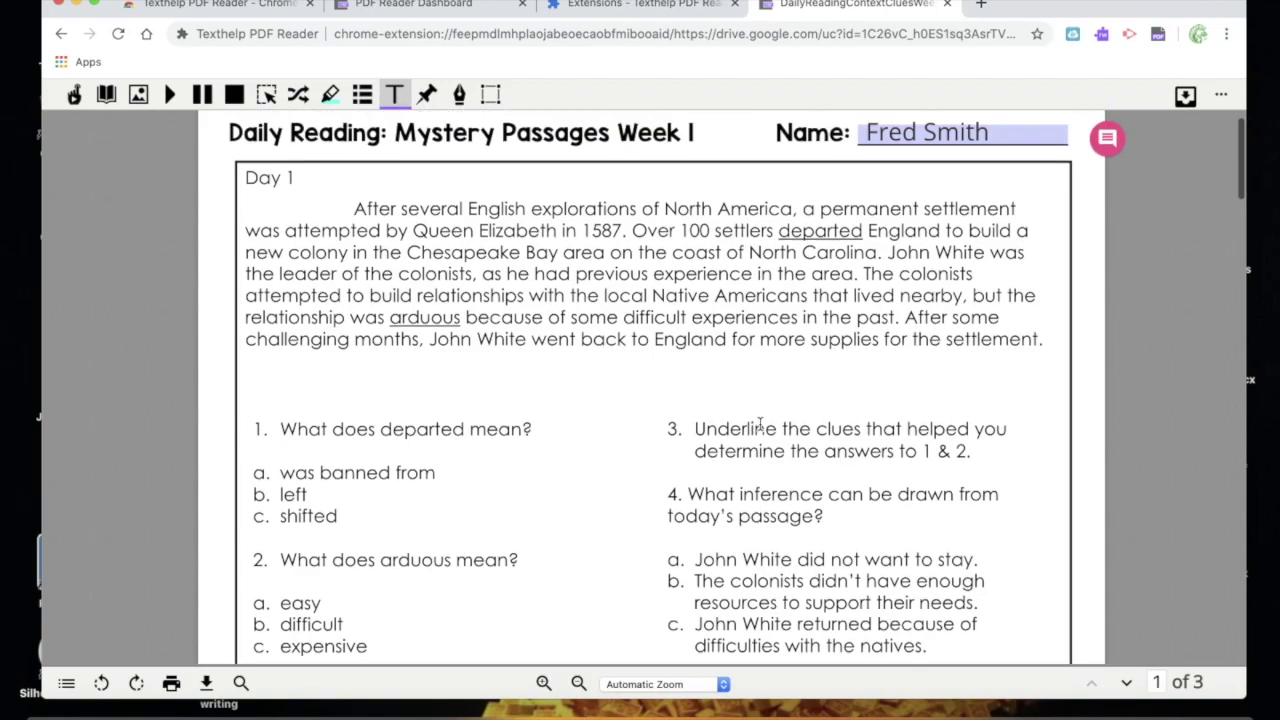
{"action": "scroll", "coordinate": [760, 425], "scroll_direction": "up", "scroll_amount": 1}
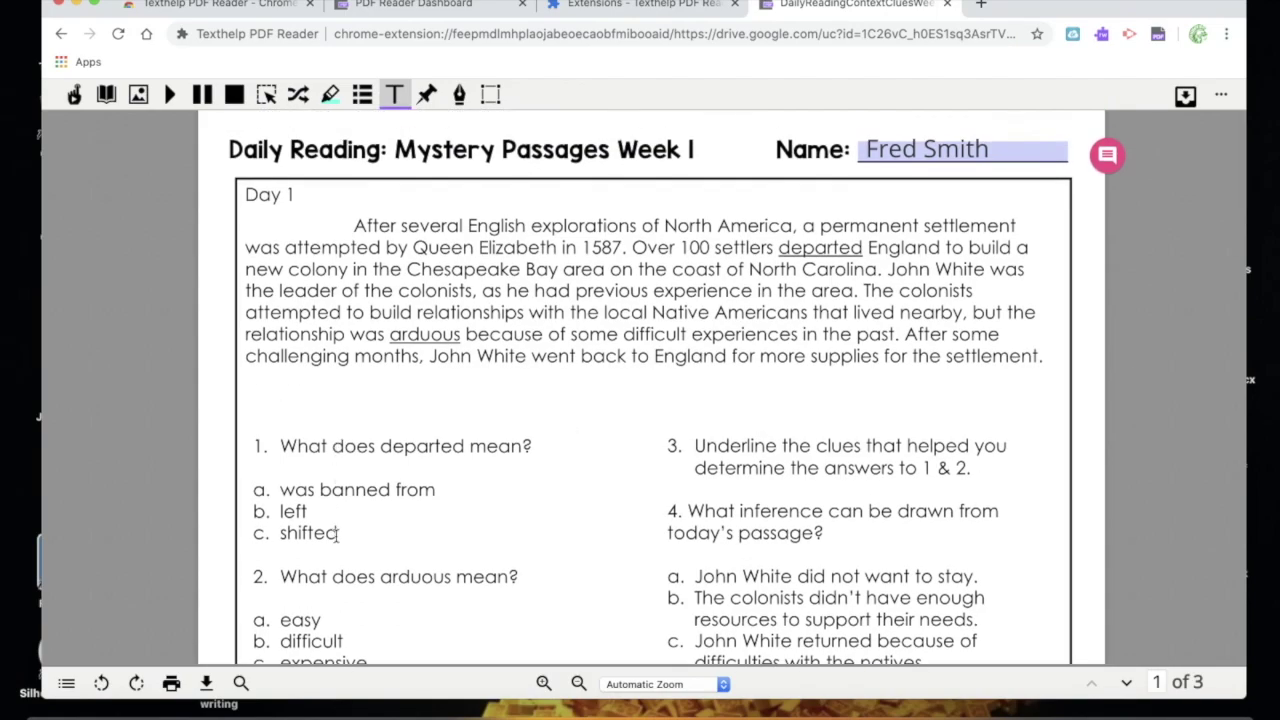
{"action": "scroll", "coordinate": [337, 533], "scroll_direction": "down", "scroll_amount": 1}
{"action": "scroll", "coordinate": [337, 533], "scroll_direction": "up", "scroll_amount": 1}
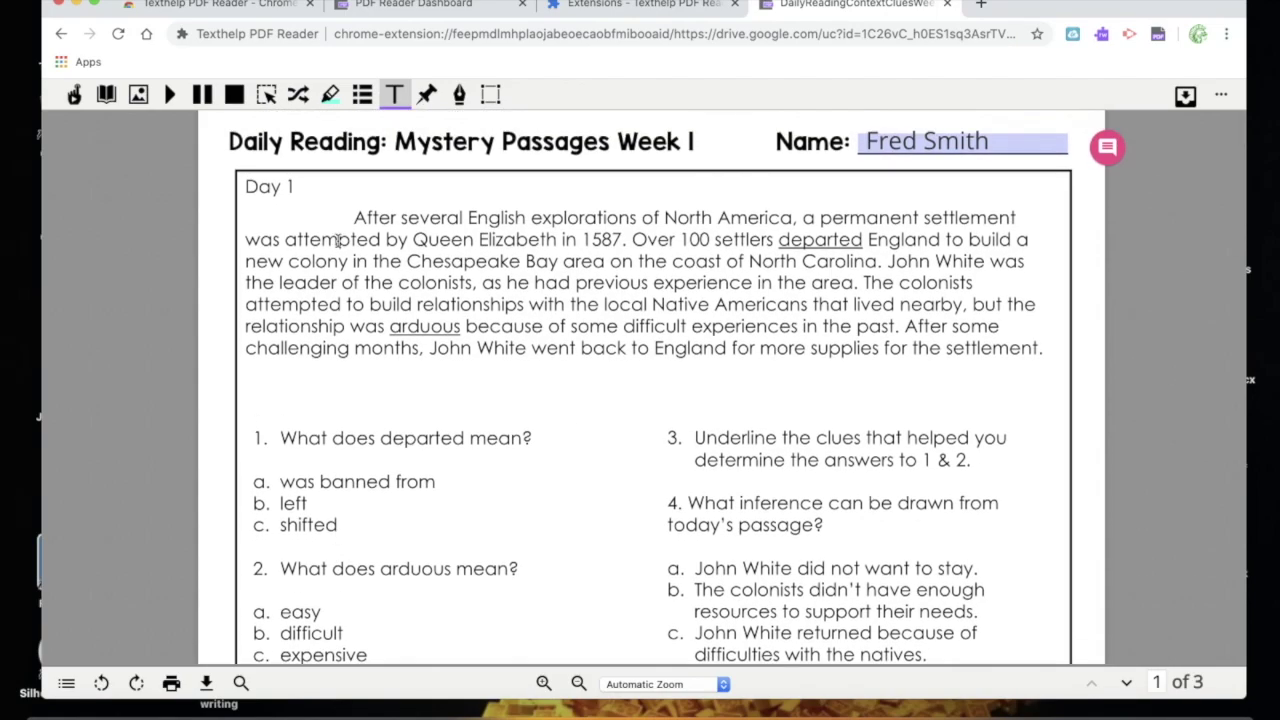
{"action": "left_click", "coordinate": [394, 96]}
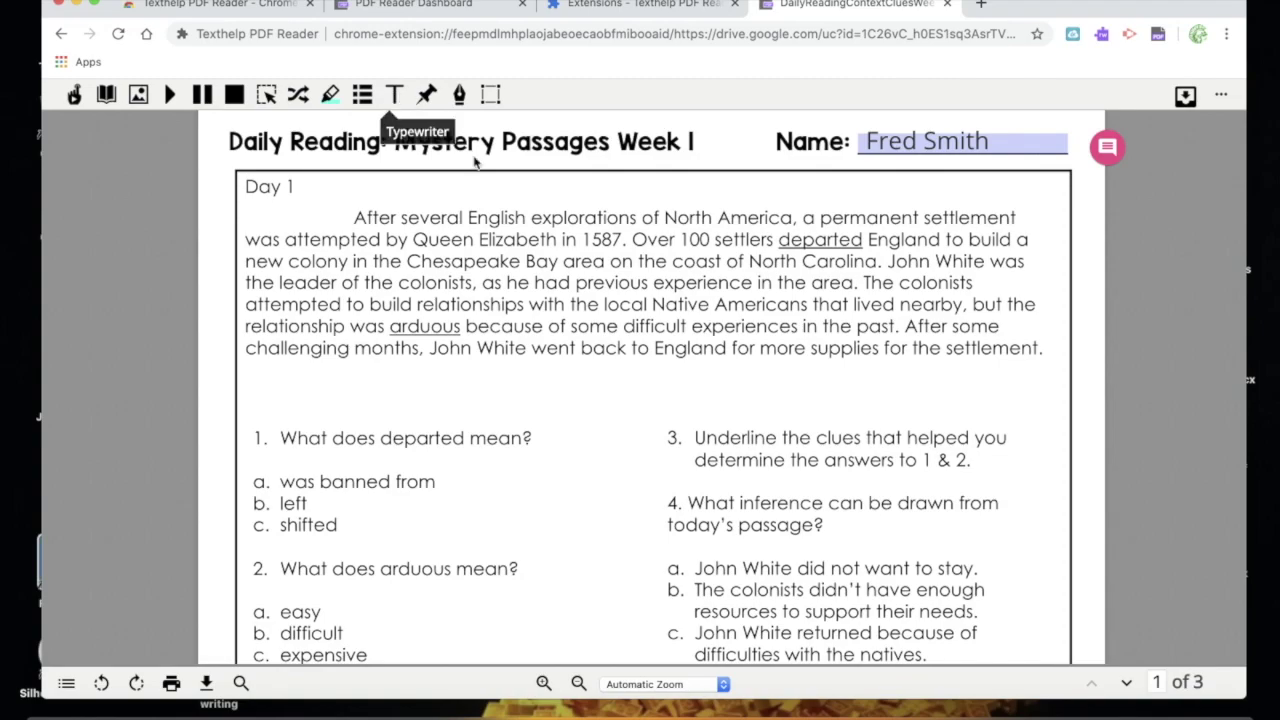
Step: Circle answer b. left in question 1 with red freehand ink
{"action": "left_click", "coordinate": [459, 97]}
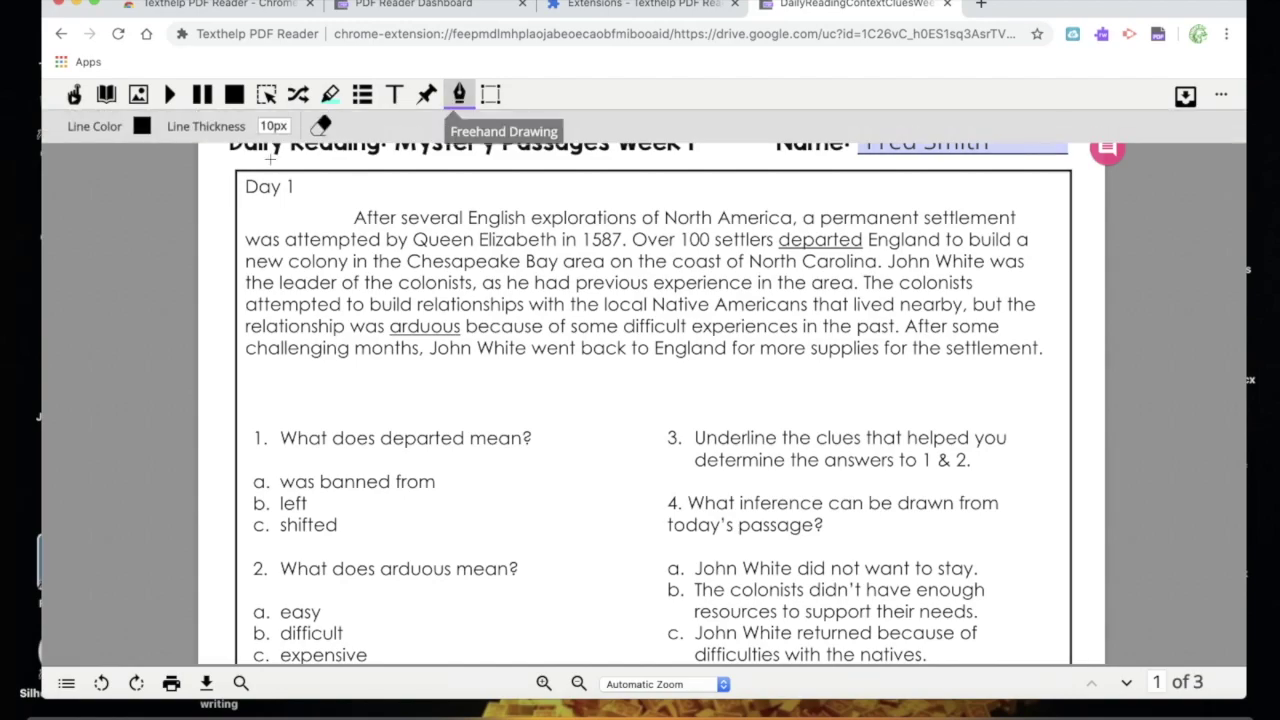
{"action": "left_click", "coordinate": [142, 127]}
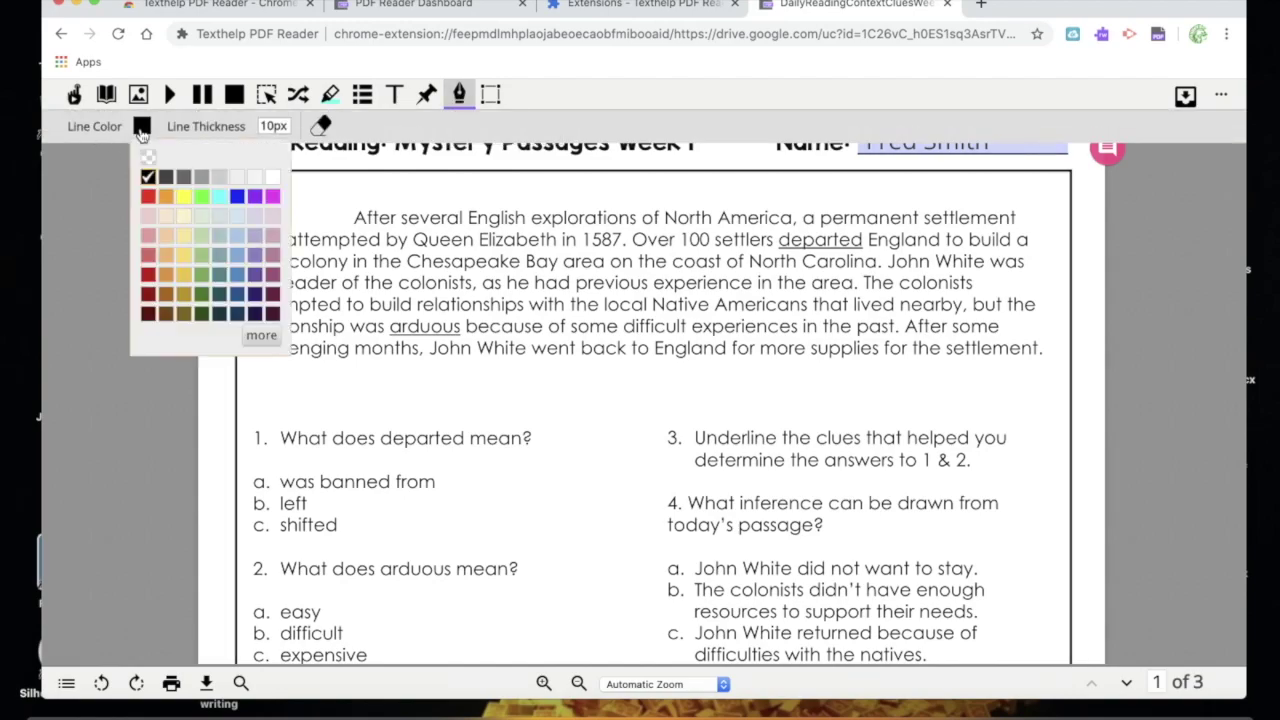
{"action": "left_click", "coordinate": [147, 198]}
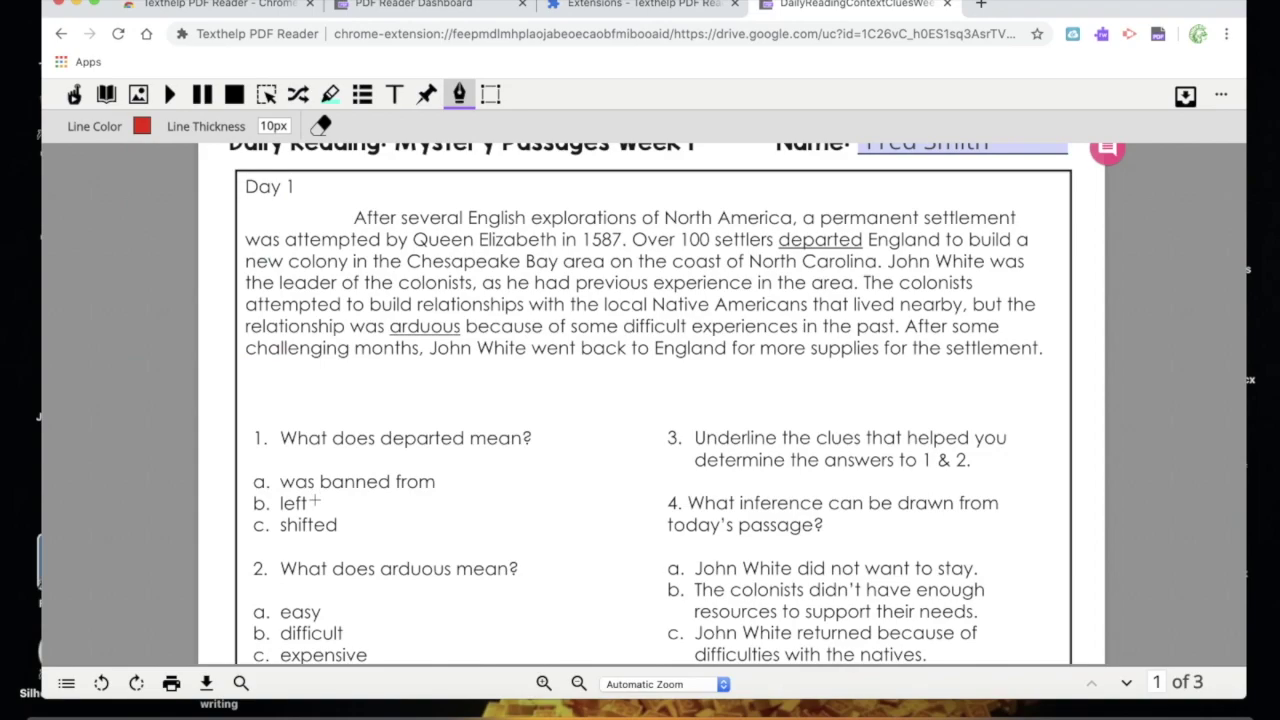
{"action": "mouse_move", "coordinate": [325, 515]}
{"action": "left_mouse_down"}
{"action": "mouse_move", "coordinate": [240, 505]}
{"action": "mouse_move", "coordinate": [315, 490]}
{"action": "mouse_move", "coordinate": [320, 514]}
{"action": "left_mouse_up"}
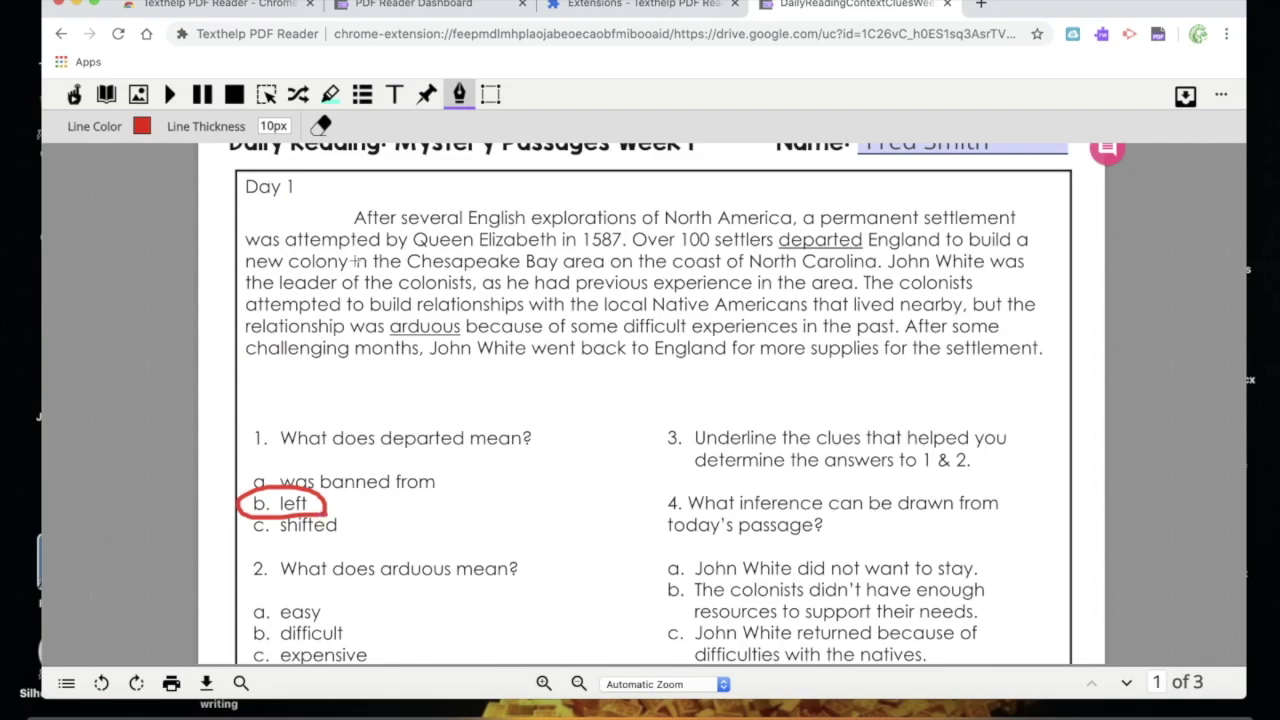
Step: Erase the first red circle around b. left and redraw it more neatly
{"action": "left_click", "coordinate": [321, 125]}
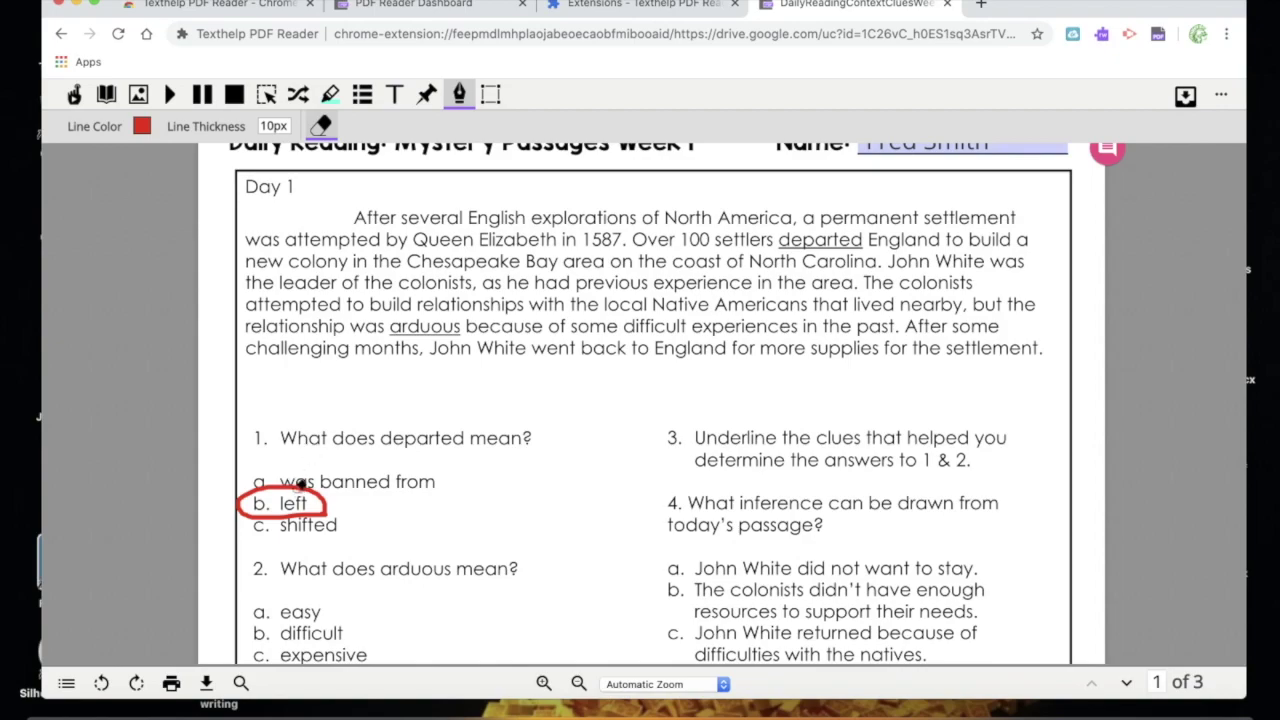
{"action": "left_click", "coordinate": [262, 482]}
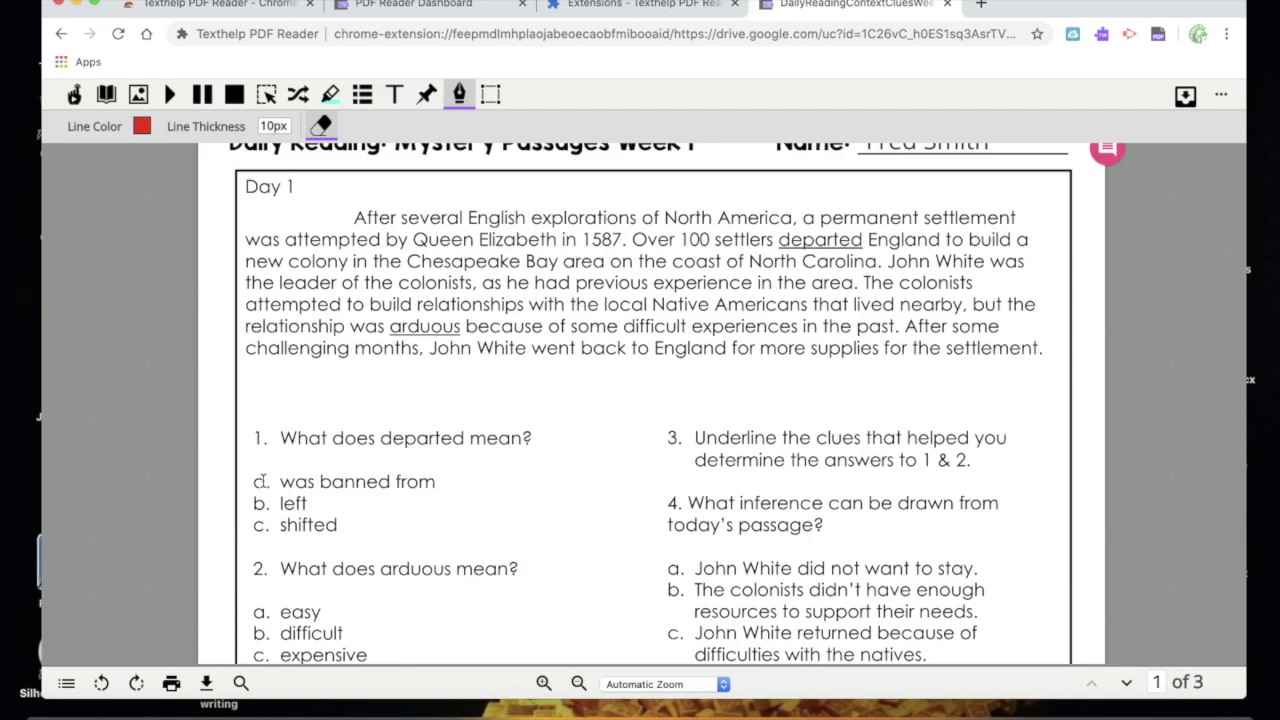
{"action": "left_click", "coordinate": [322, 127]}
{"action": "mouse_move", "coordinate": [340, 522]}
{"action": "left_mouse_down"}
{"action": "mouse_move", "coordinate": [234, 506]}
{"action": "mouse_move", "coordinate": [328, 488]}
{"action": "mouse_move", "coordinate": [337, 518]}
{"action": "left_mouse_up"}
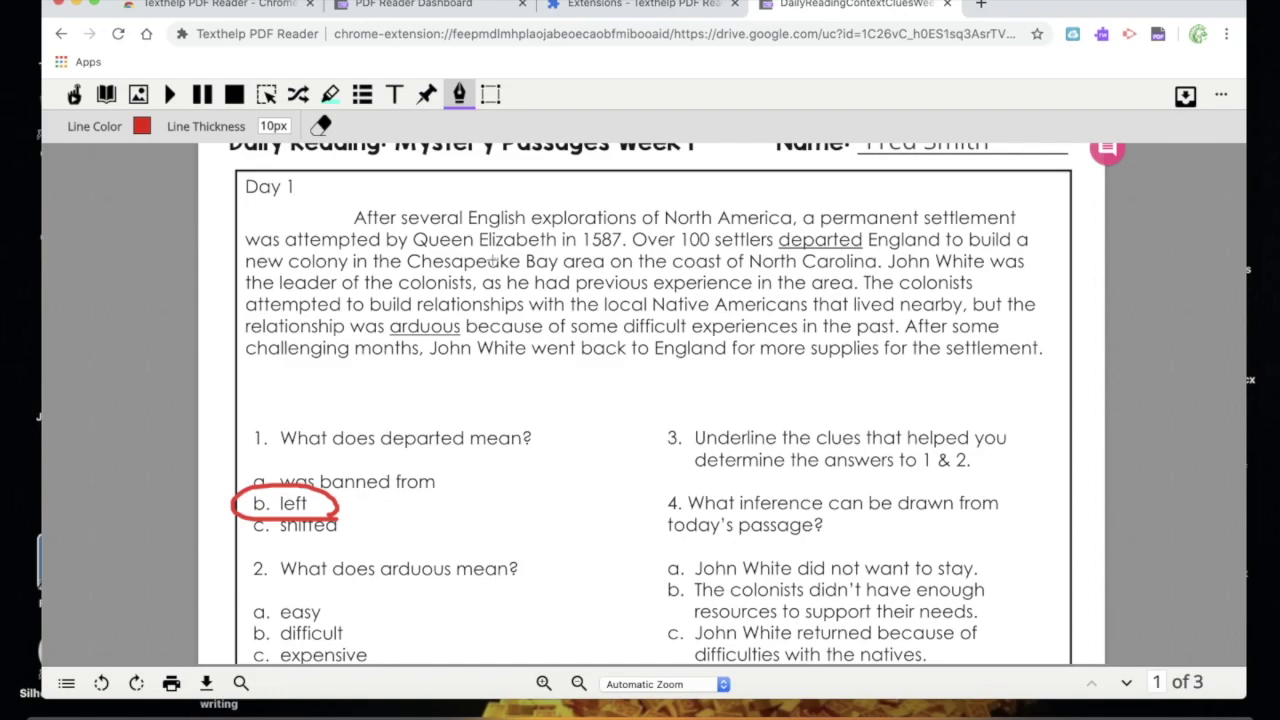
Step: Place a red circle shape on answer a. easy in question 2
{"action": "left_click", "coordinate": [459, 94]}
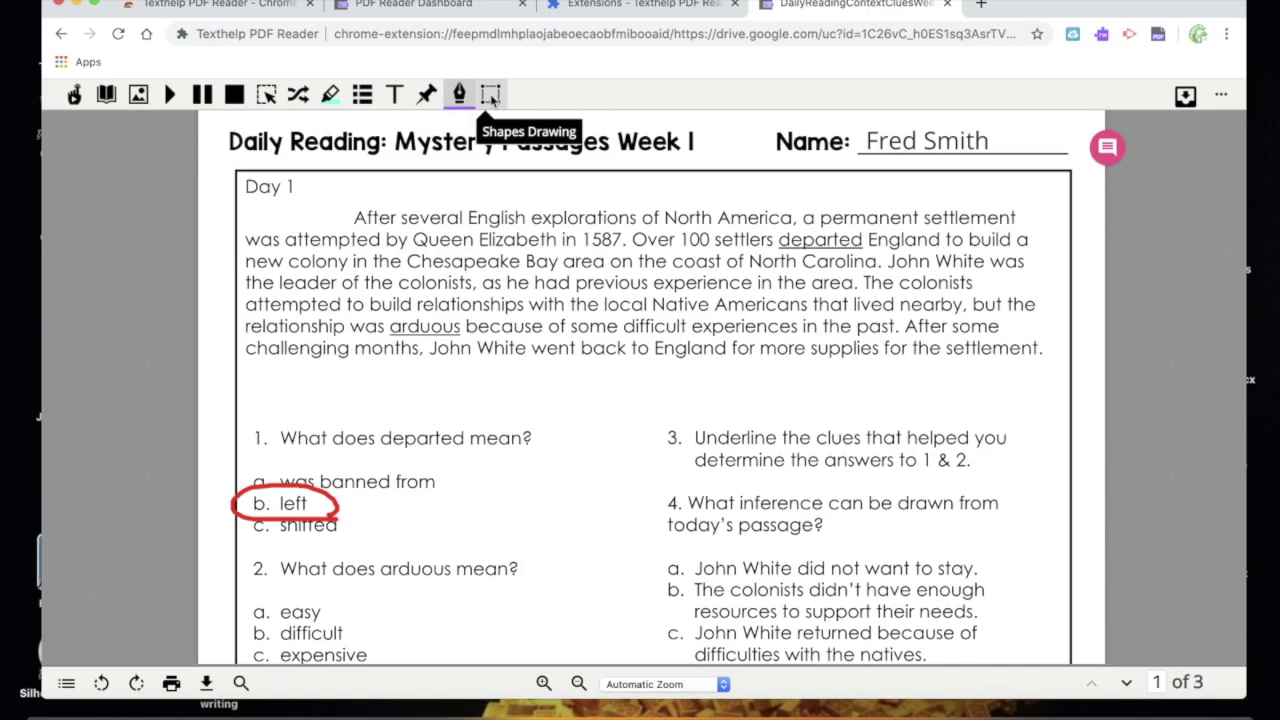
{"action": "left_click", "coordinate": [489, 96]}
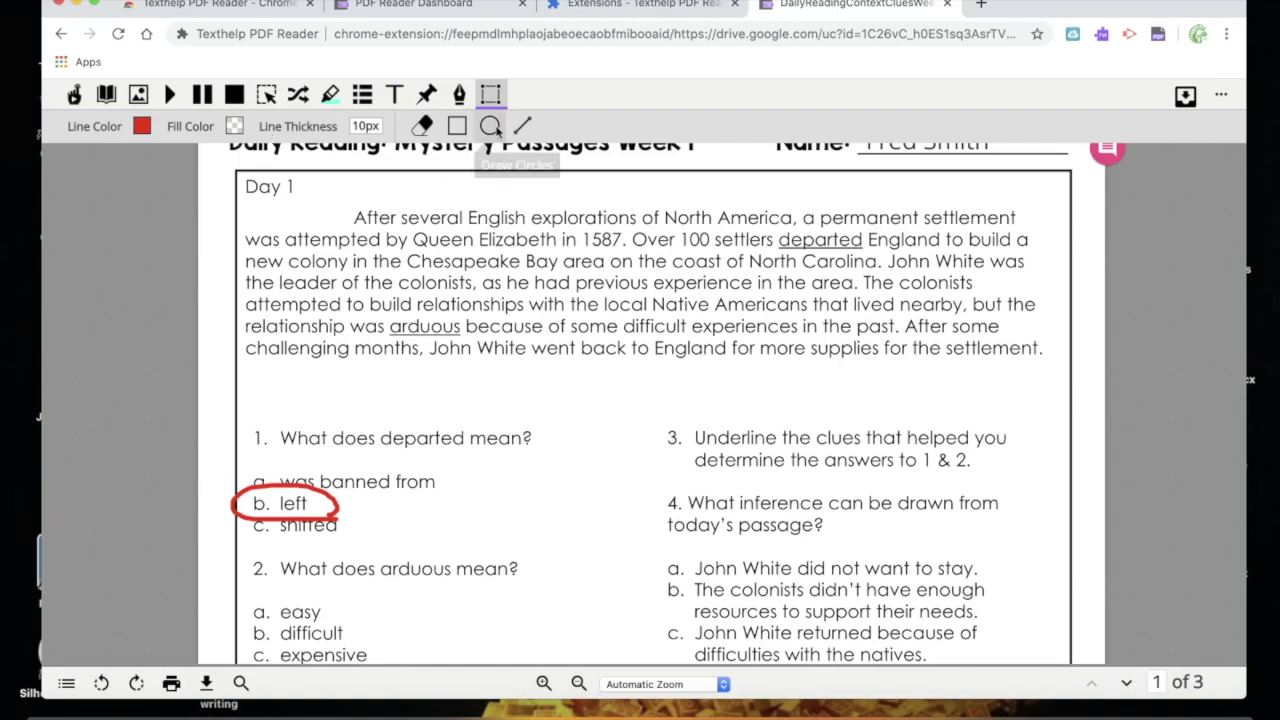
{"action": "left_click", "coordinate": [490, 128]}
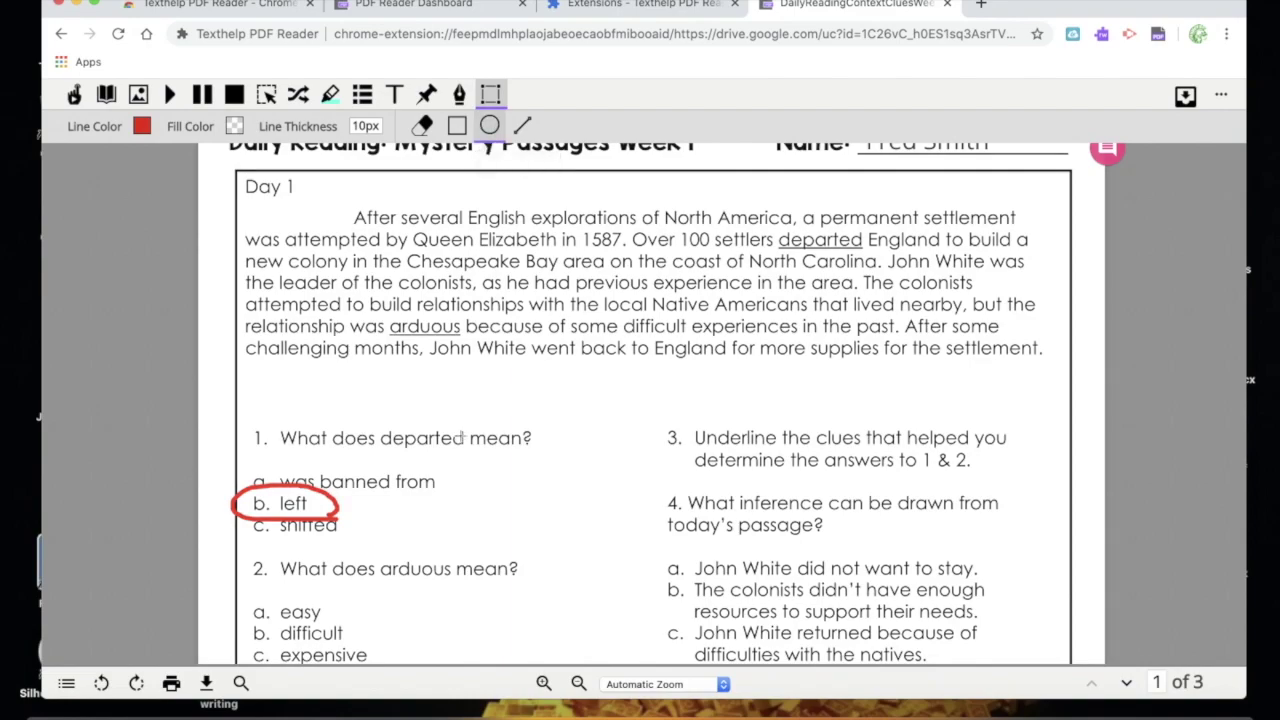
{"action": "left_click", "coordinate": [251, 601]}
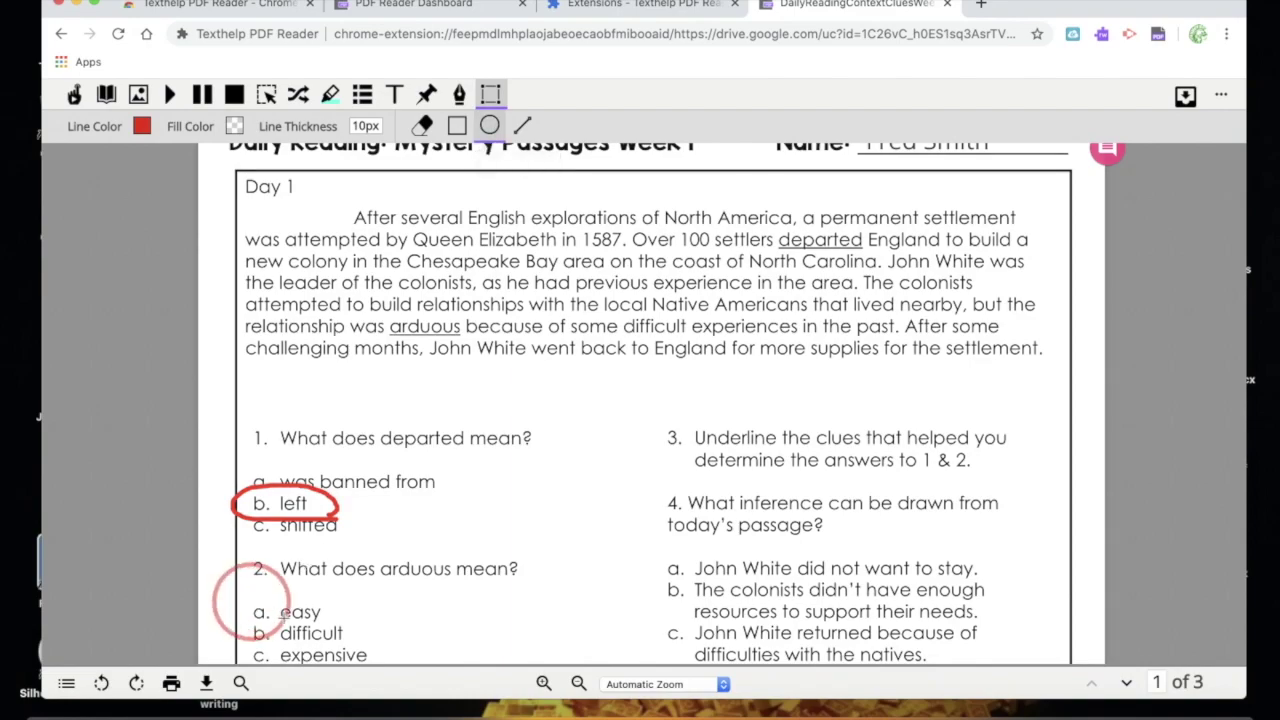
{"action": "left_click", "coordinate": [270, 605]}
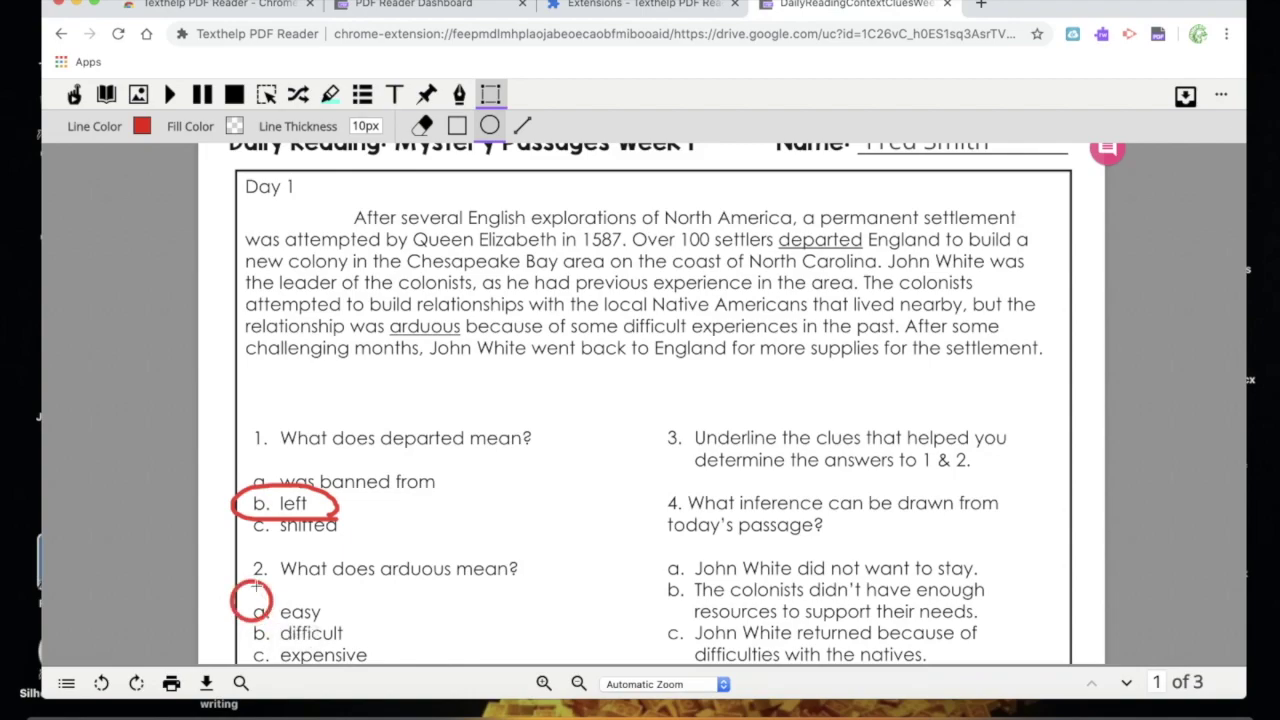
{"action": "left_click", "coordinate": [254, 588]}
Step: Erase the stray red curl above the circle and close Shapes Drawing
{"action": "left_click", "coordinate": [422, 127]}
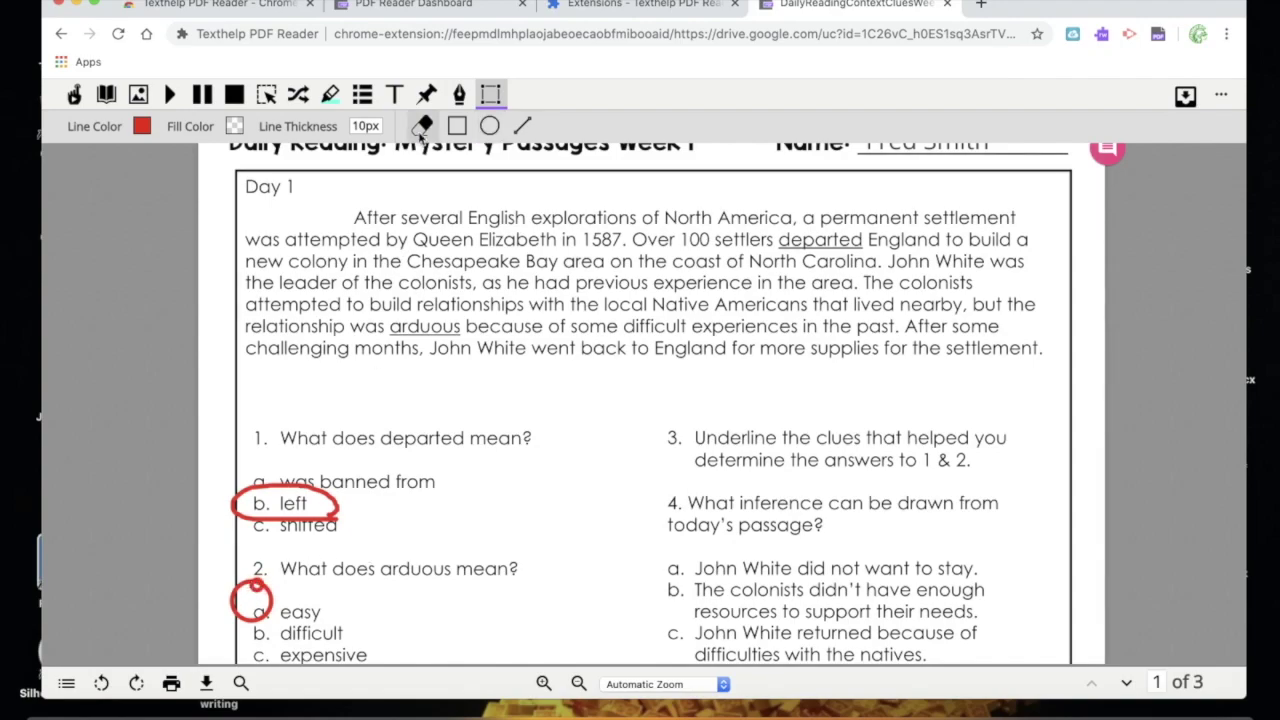
{"action": "left_click", "coordinate": [257, 583]}
{"action": "left_click", "coordinate": [491, 95]}
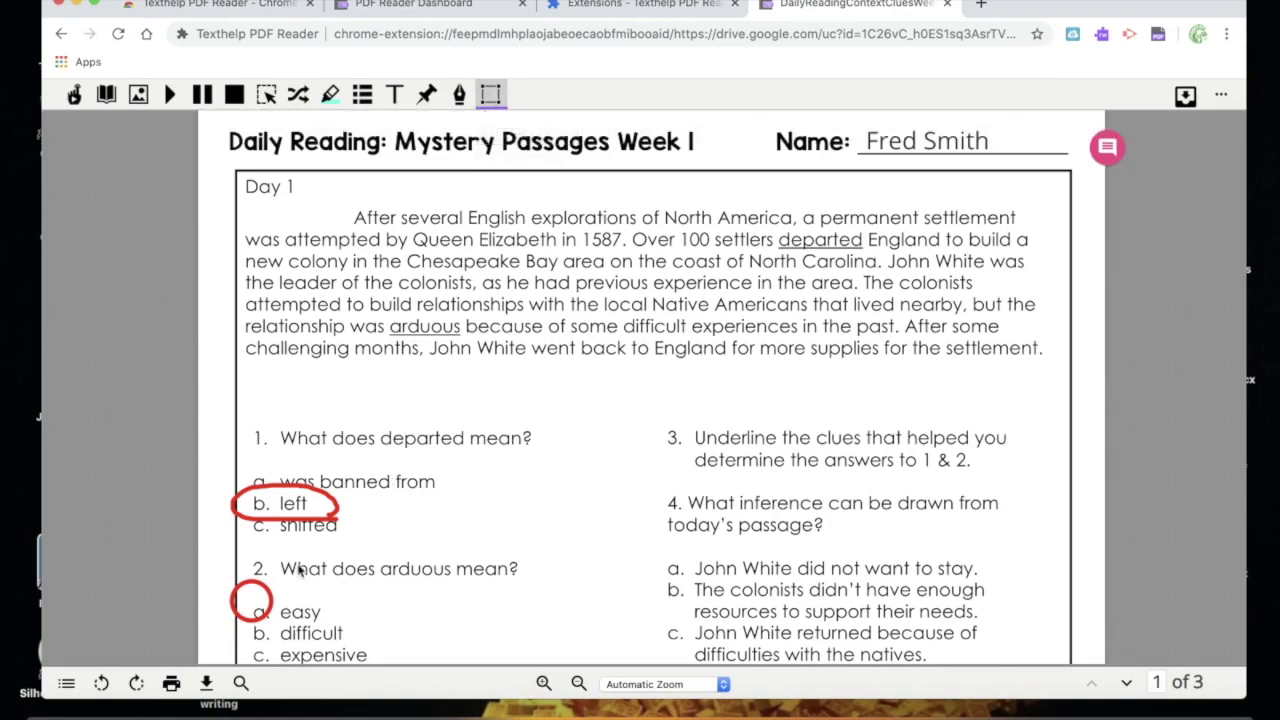
Step: Drag question 2's red circle from a. easy down onto b. difficult
{"action": "left_click", "coordinate": [252, 588]}
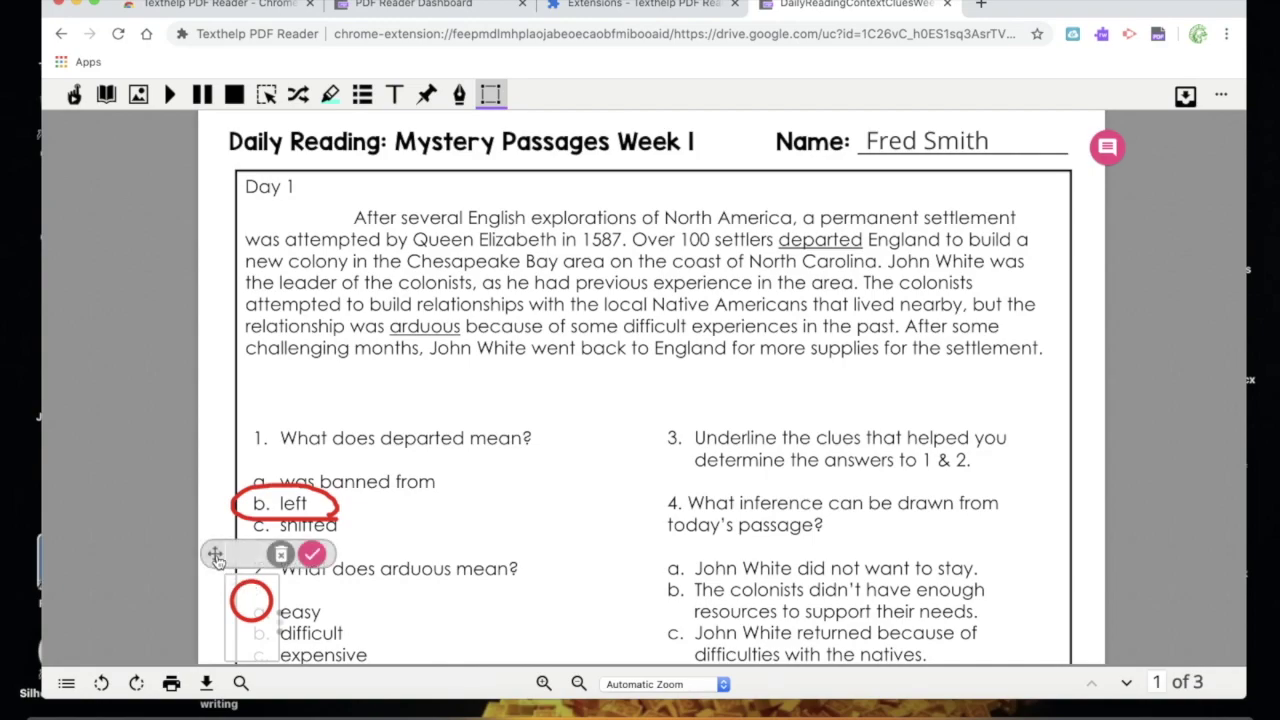
{"action": "left_click_drag", "start_coordinate": [216, 558], "coordinate": [225, 592]}
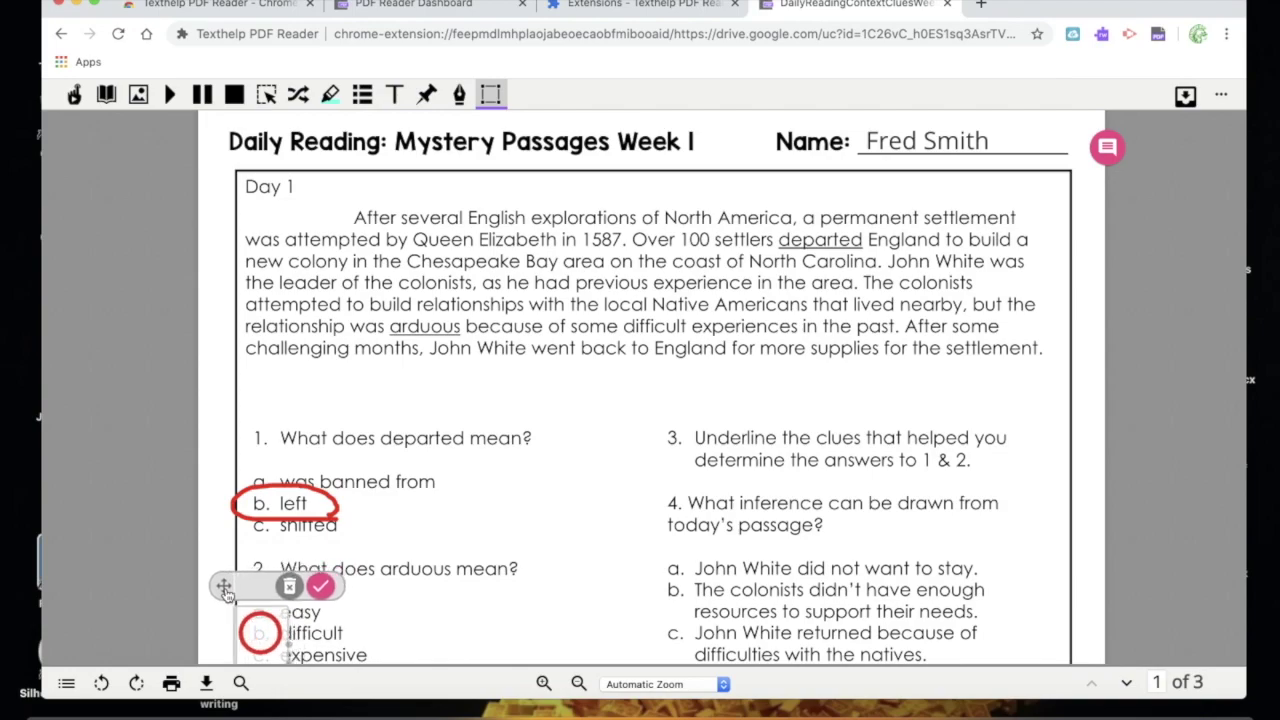
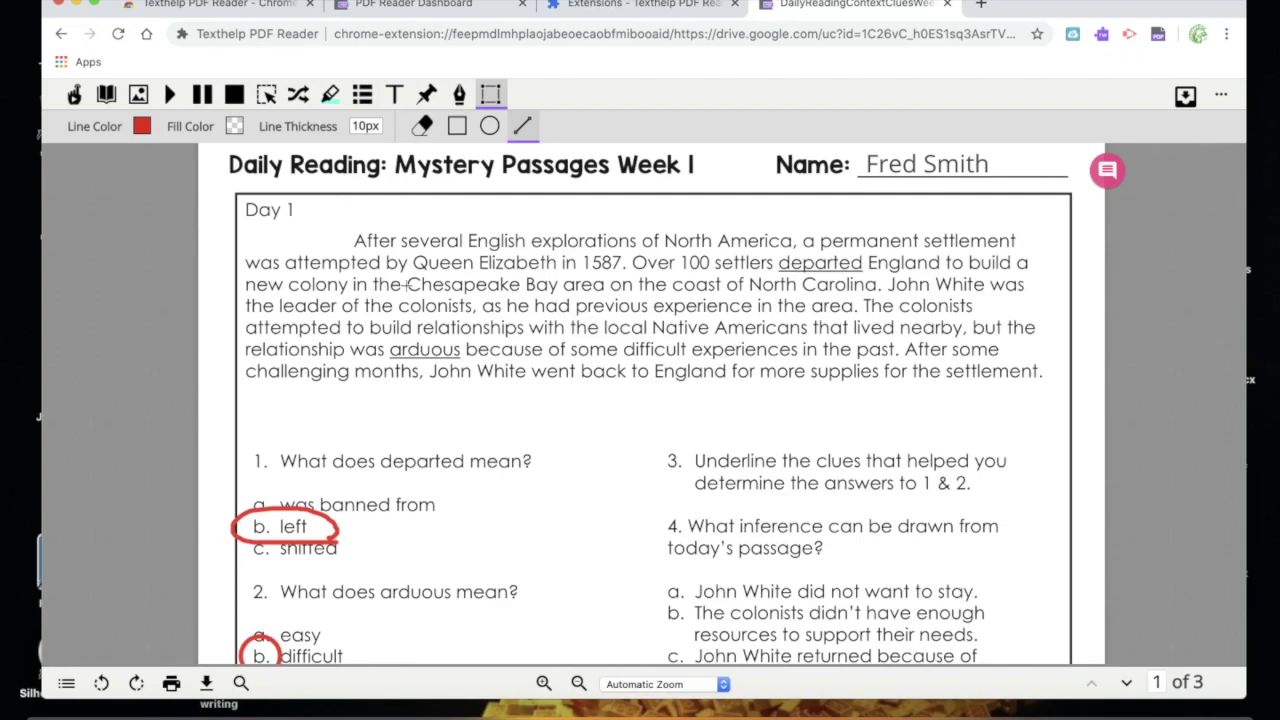
Step: Draw red underlines beneath 'attempted' and 'challenging', nudging the 'challenging' line into place
{"action": "left_click_drag", "start_coordinate": [300, 270], "coordinate": [380, 270]}
{"action": "left_click_drag", "start_coordinate": [260, 383], "coordinate": [349, 383]}
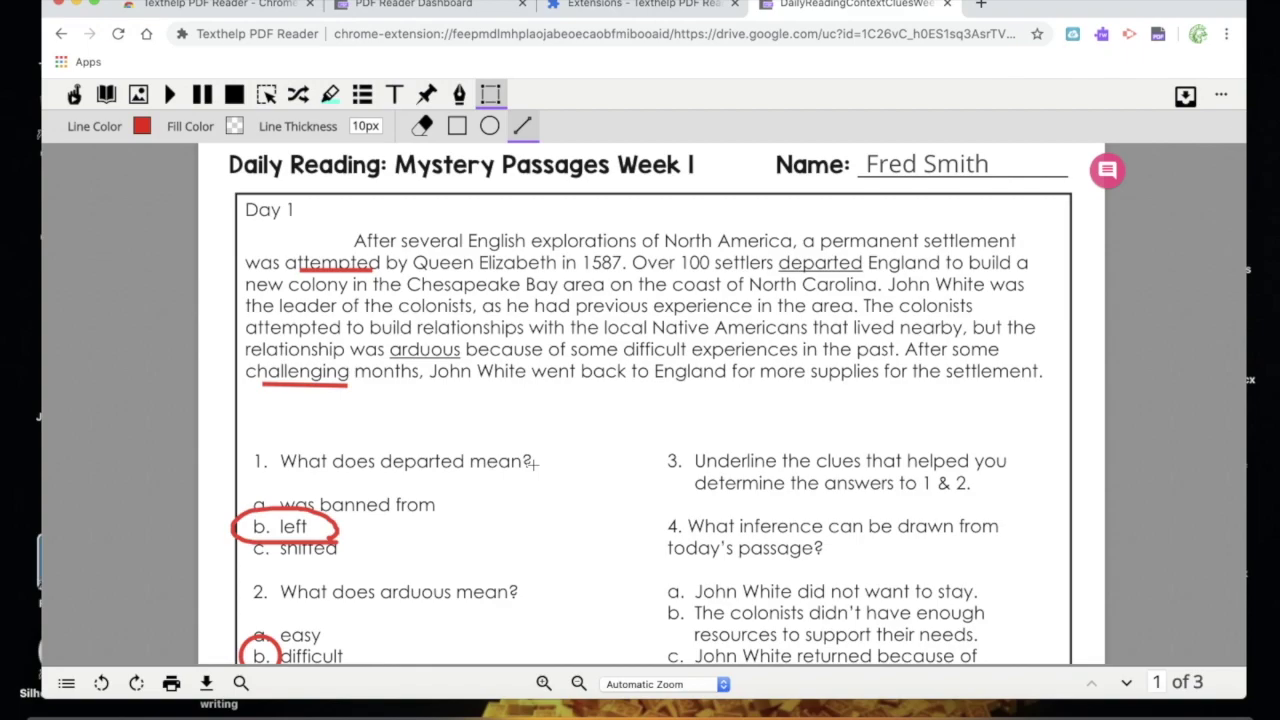
{"action": "left_click", "coordinate": [490, 95]}
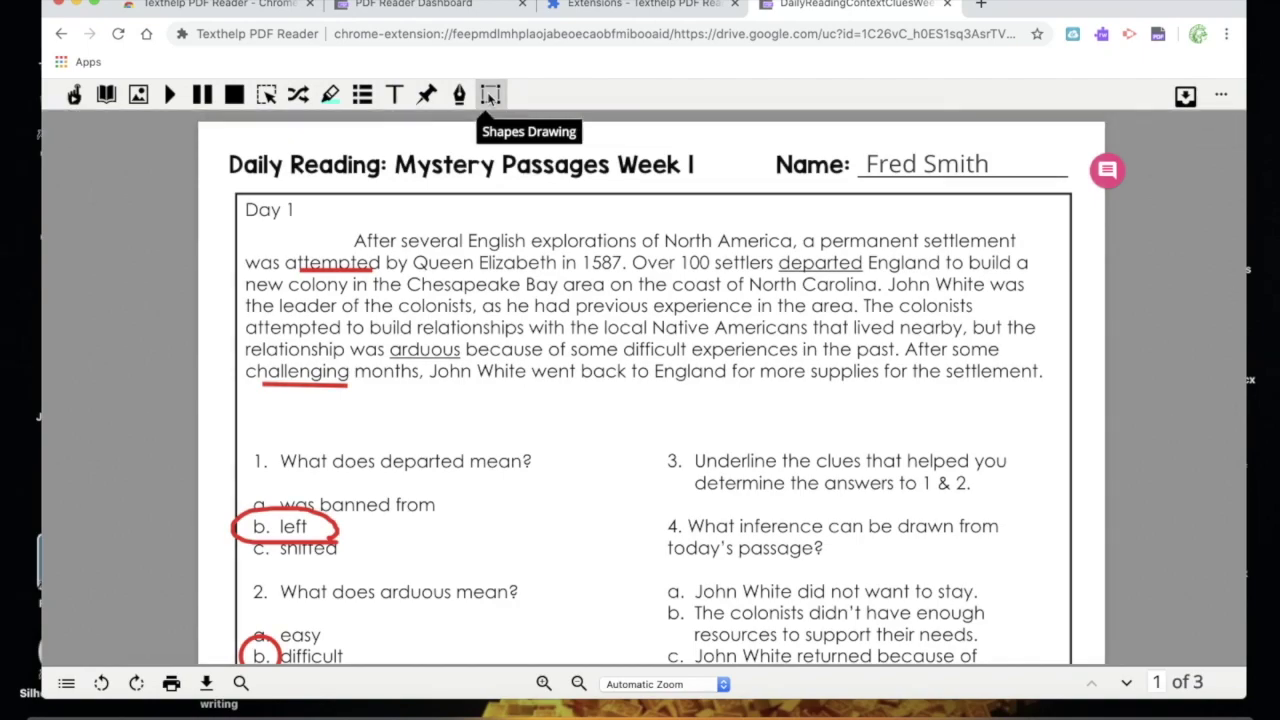
{"action": "left_click", "coordinate": [307, 388]}
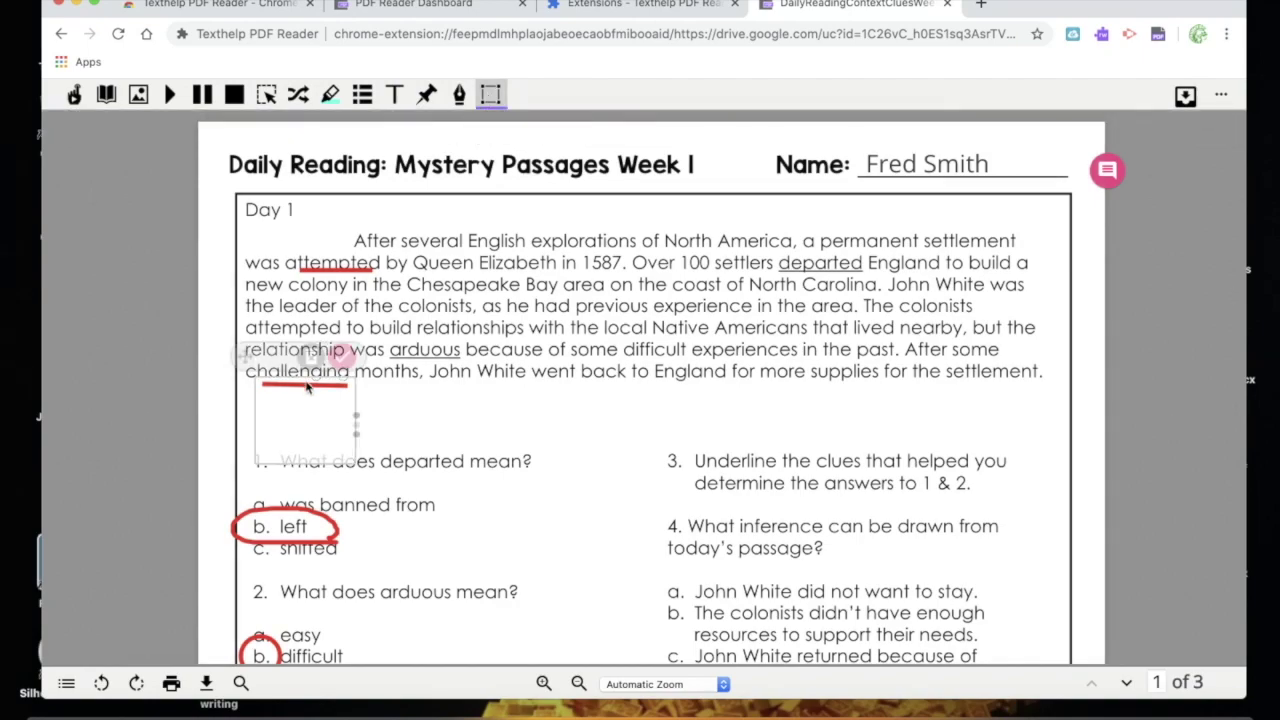
{"action": "left_click_drag", "start_coordinate": [243, 365], "coordinate": [247, 361]}
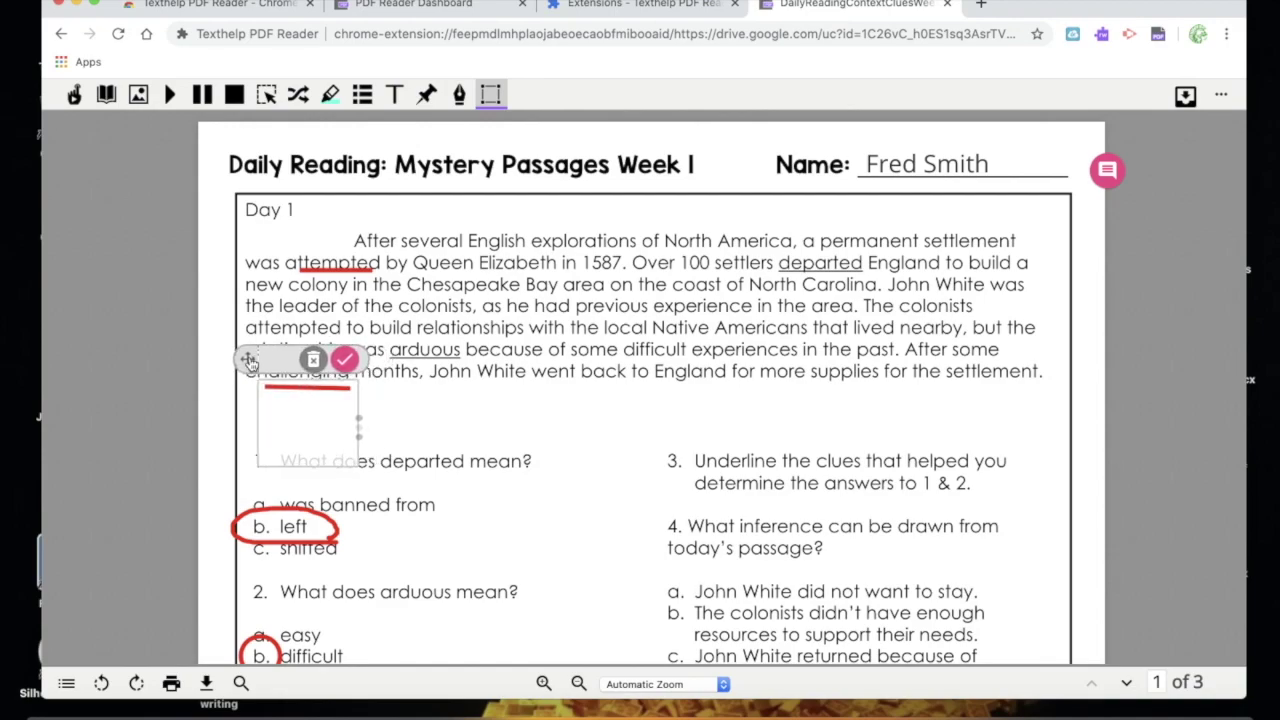
{"action": "left_click", "coordinate": [345, 360]}
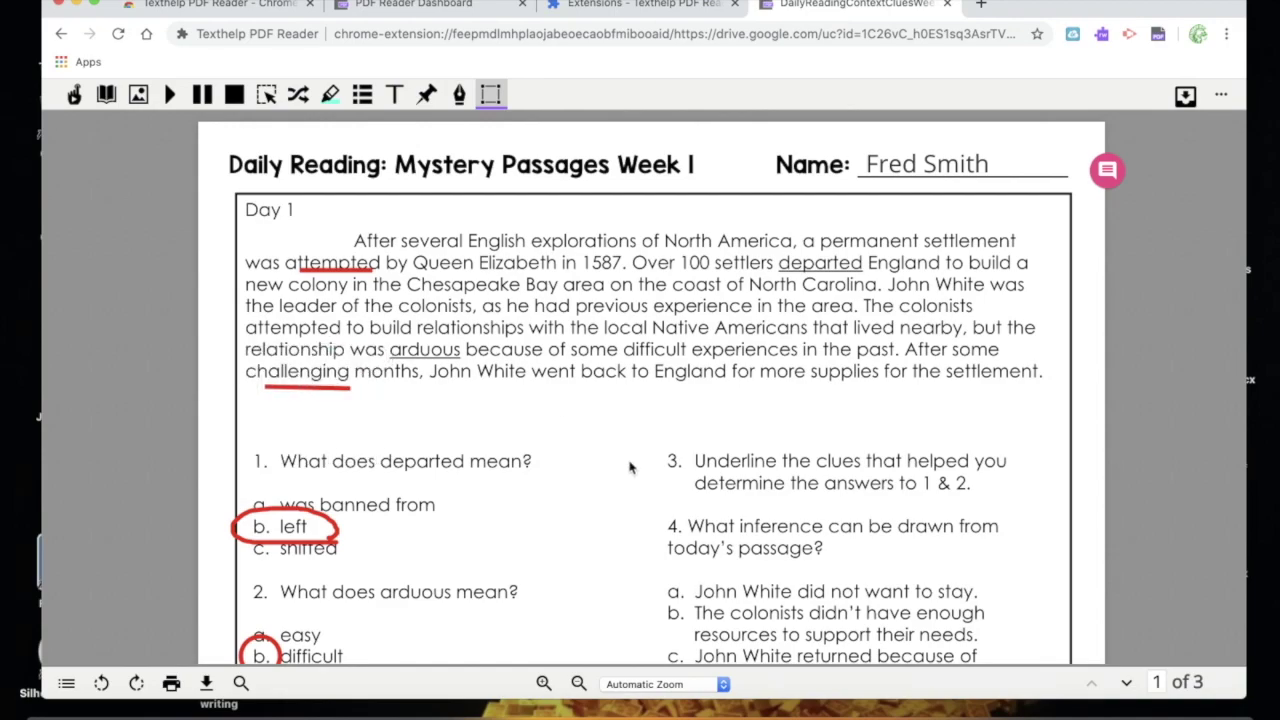
Step: Scroll through pages 2 and 3 of the worksheet down to the final Day 5 question
{"action": "scroll", "coordinate": [630, 467], "scroll_direction": "down", "scroll_amount": 10}
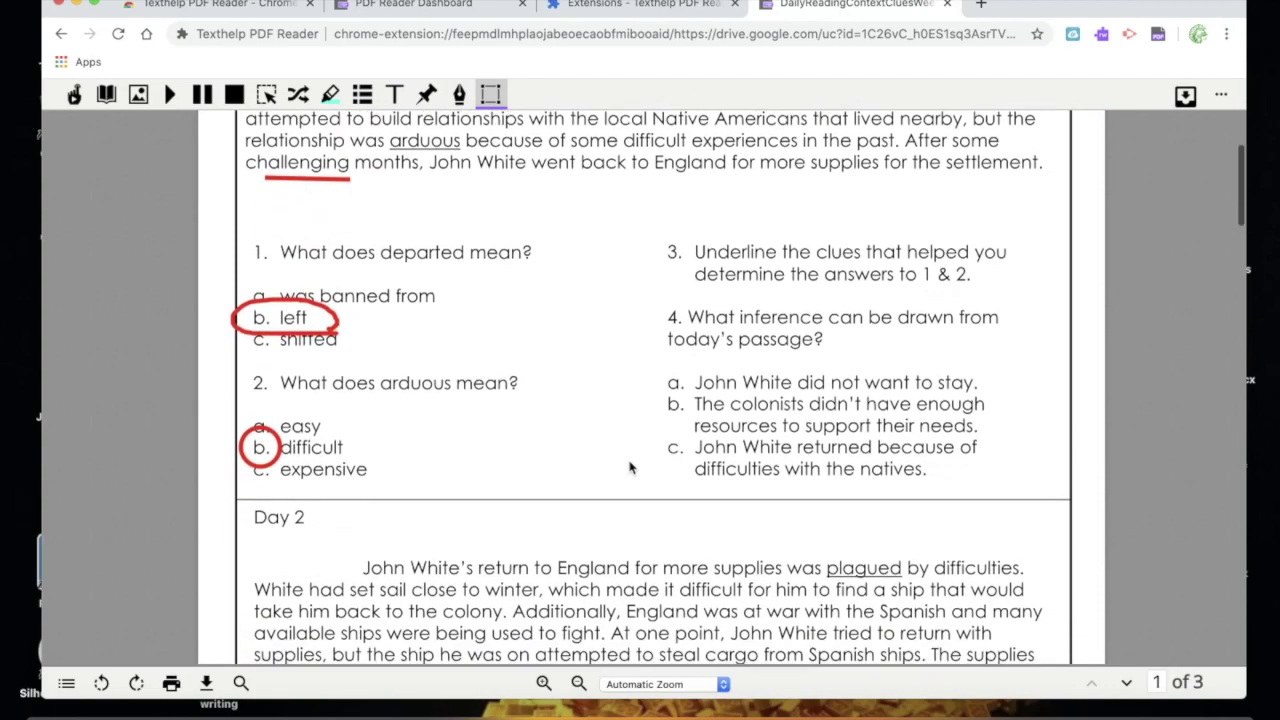
{"action": "scroll", "coordinate": [630, 467], "scroll_direction": "down", "scroll_amount": 15}
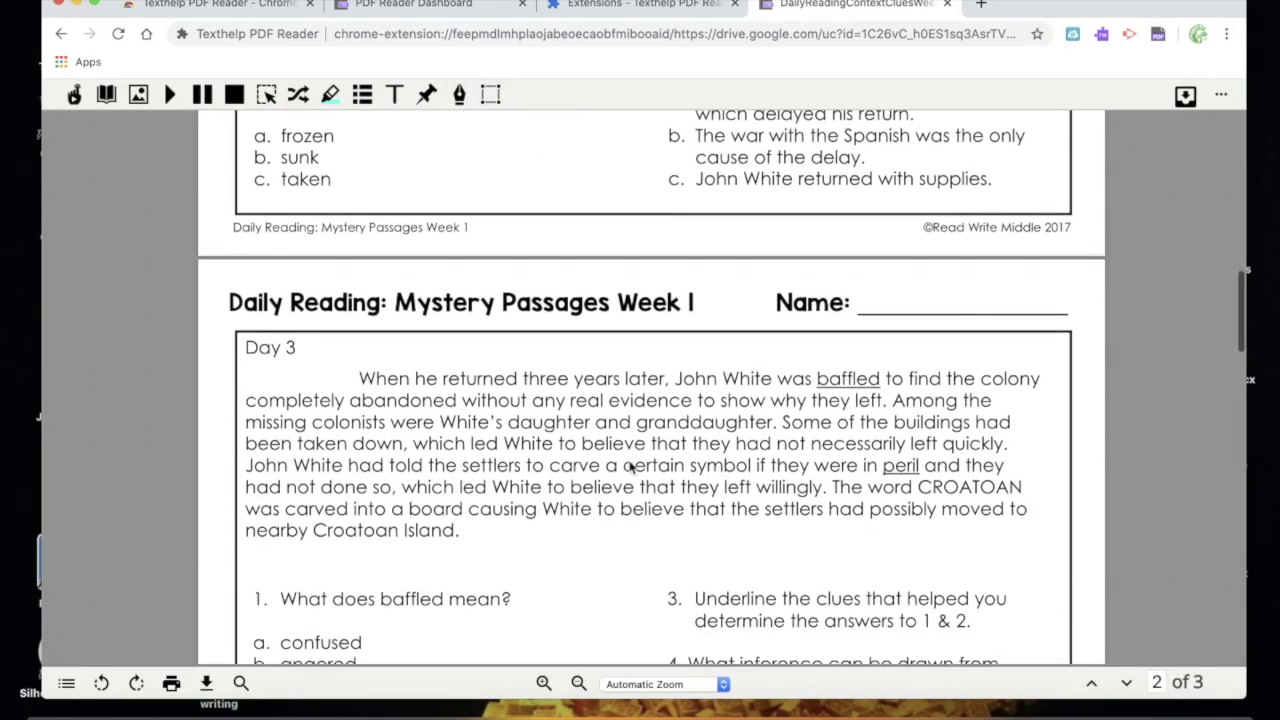
{"action": "scroll", "coordinate": [630, 467], "scroll_direction": "down", "scroll_amount": 15}
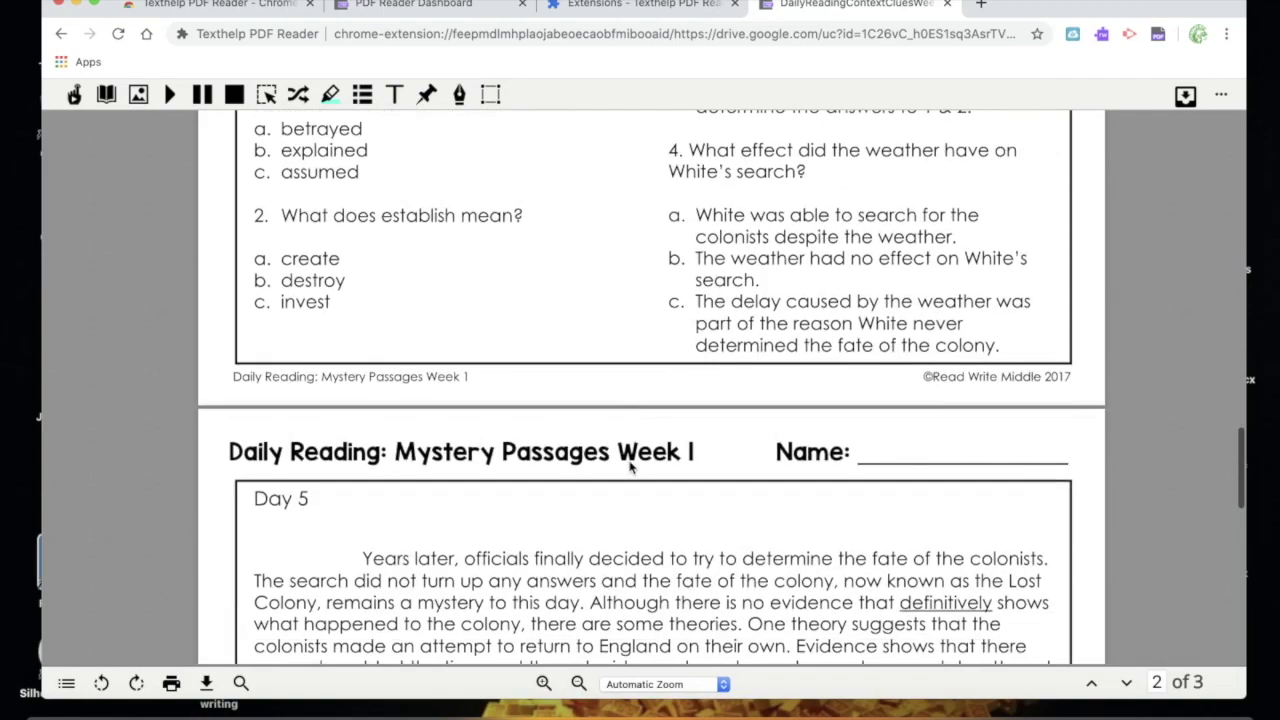
{"action": "scroll", "coordinate": [630, 467], "scroll_direction": "up", "scroll_amount": 3}
{"action": "scroll", "coordinate": [630, 467], "scroll_direction": "down", "scroll_amount": 8}
{"action": "scroll", "coordinate": [630, 467], "scroll_direction": "down", "scroll_amount": 8}
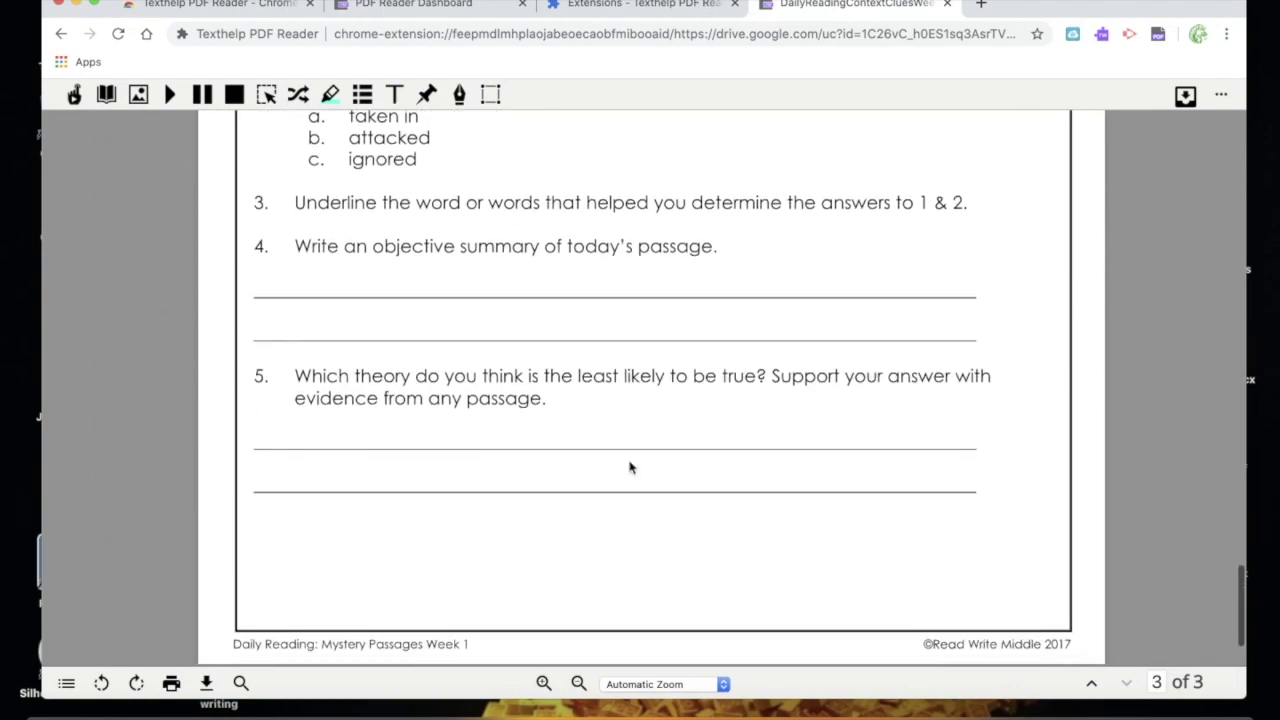
{"action": "scroll", "coordinate": [630, 467], "scroll_direction": "up", "scroll_amount": 8}
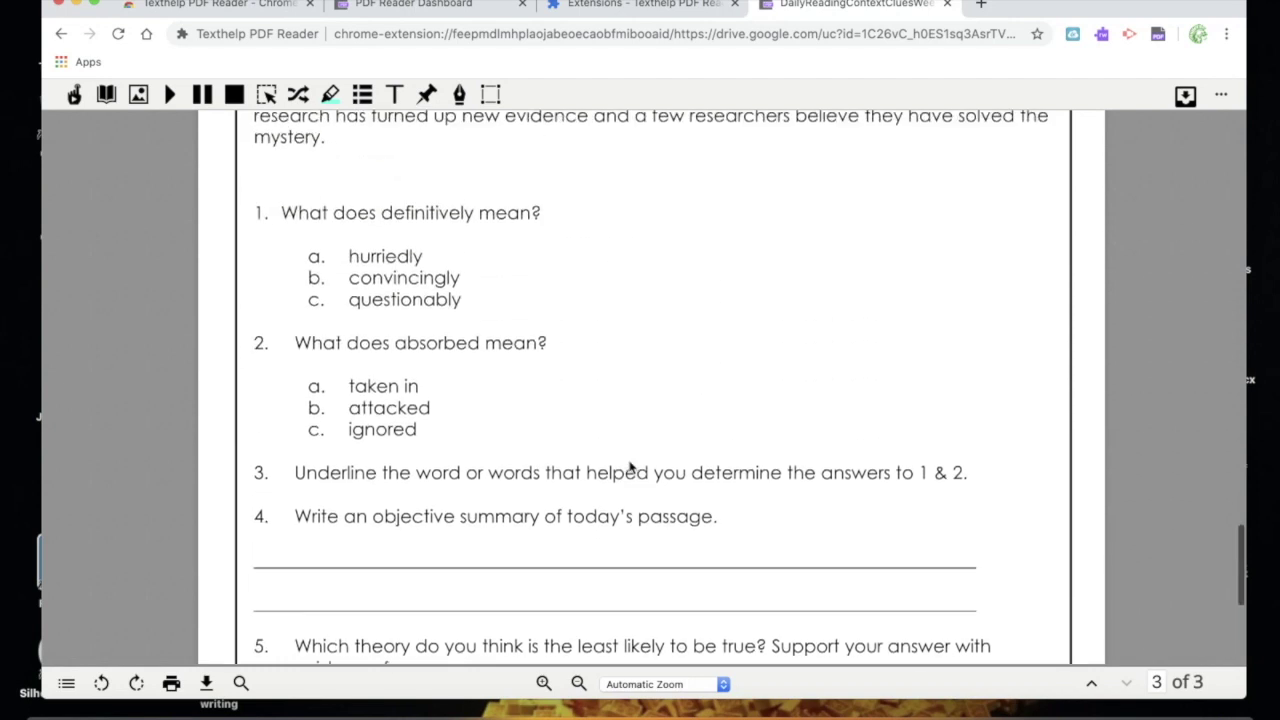
{"action": "scroll", "coordinate": [630, 467], "scroll_direction": "down", "scroll_amount": 7}
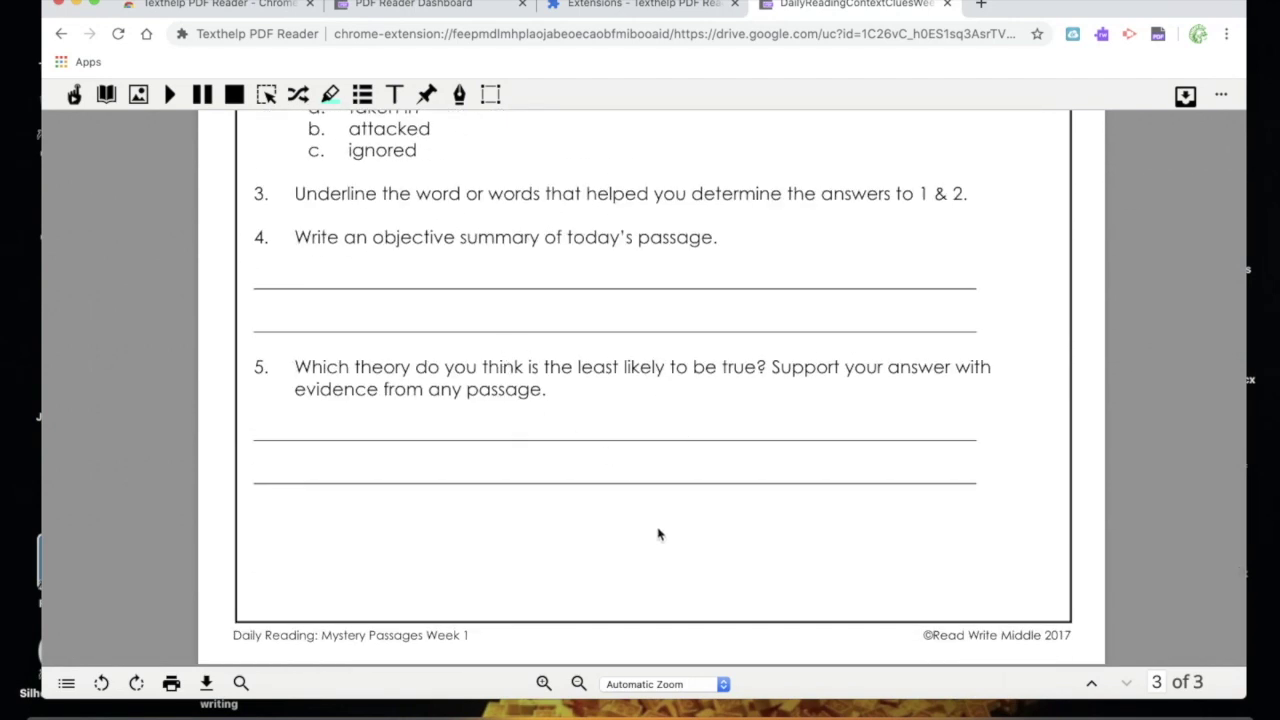
{"action": "scroll", "coordinate": [658, 534], "scroll_direction": "up", "scroll_amount": 2}
{"action": "scroll", "coordinate": [658, 534], "scroll_direction": "down", "scroll_amount": 2}
Step: Hand the annotated worksheet back to the Daily Reading: Context Clues assignment in Google Classroom
{"action": "left_click", "coordinate": [1184, 98]}
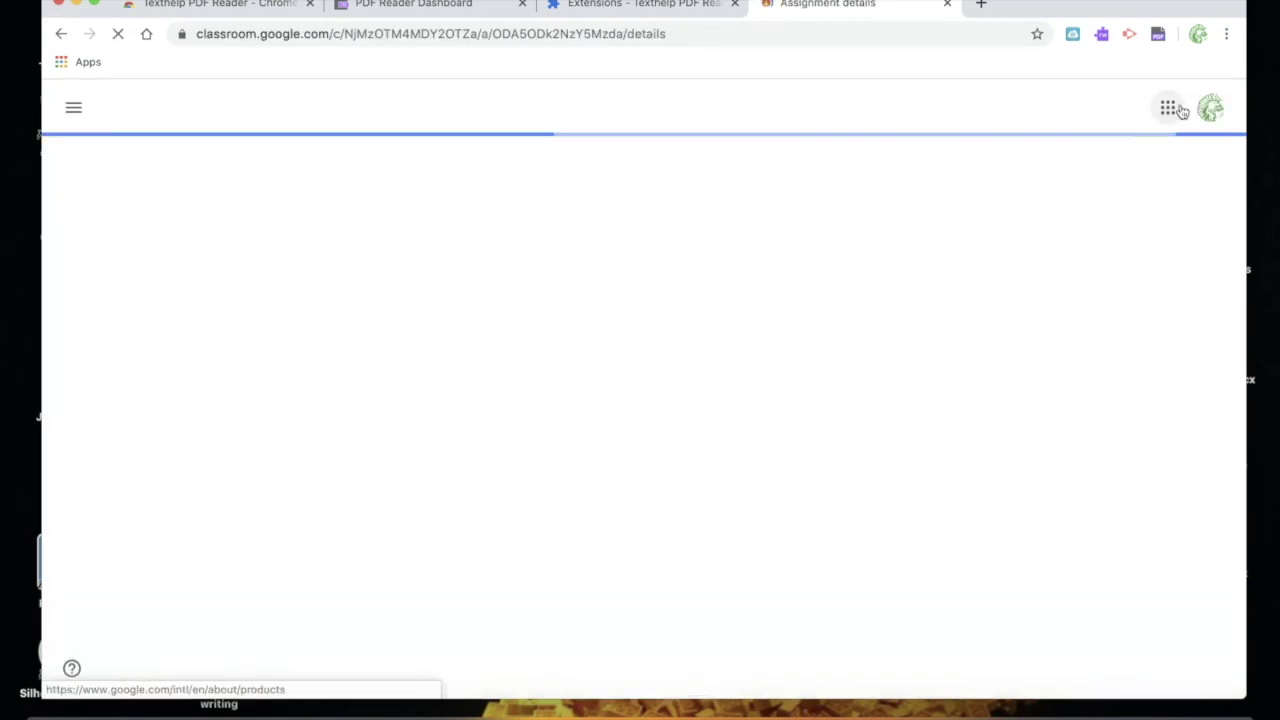